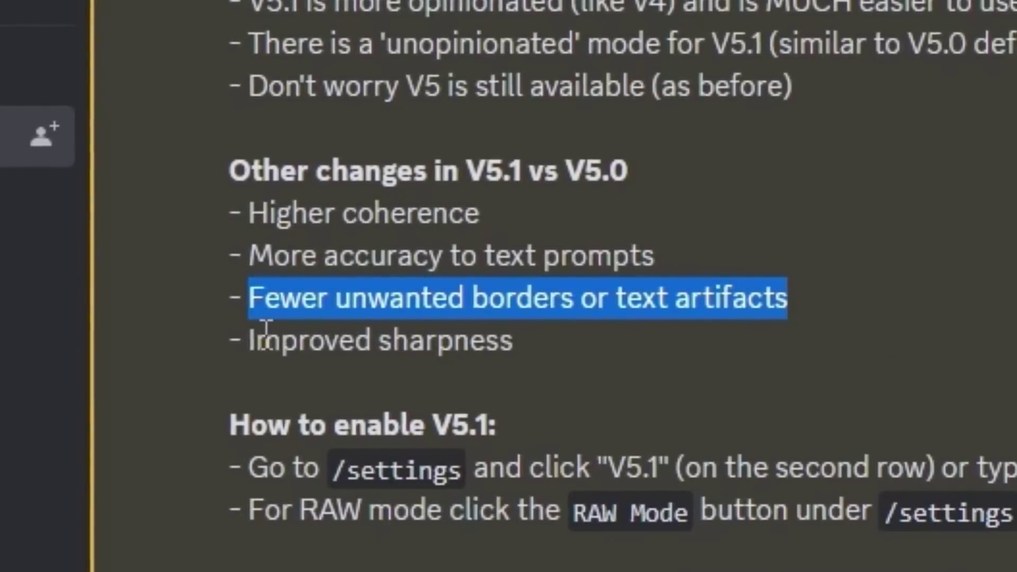
Highlight the Improved sharpness and AI moderation re-enabling lines in the V5.1 announcement
left_click_drag(233, 341, 756, 415)
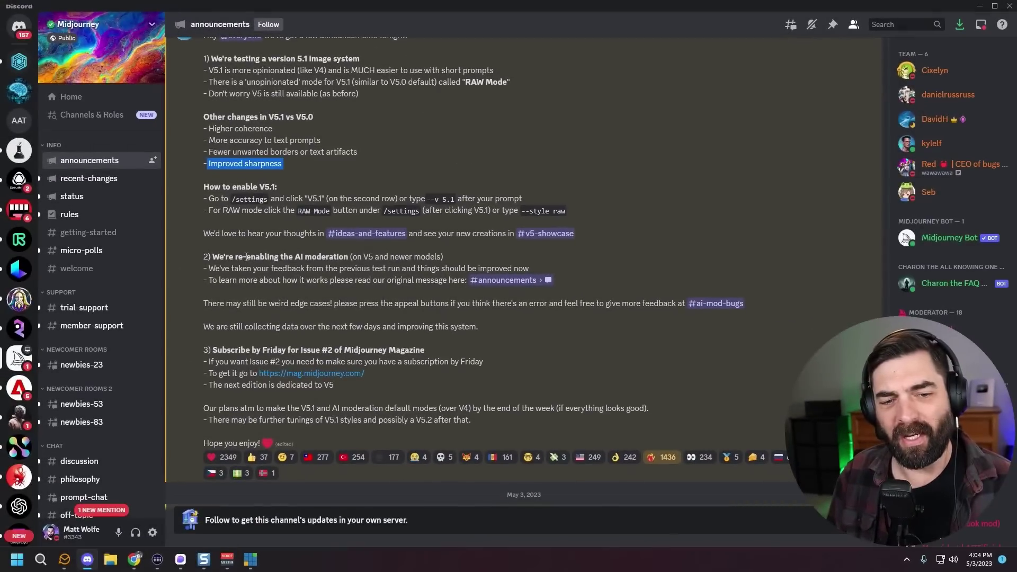
left_click_drag(245, 257, 348, 257)
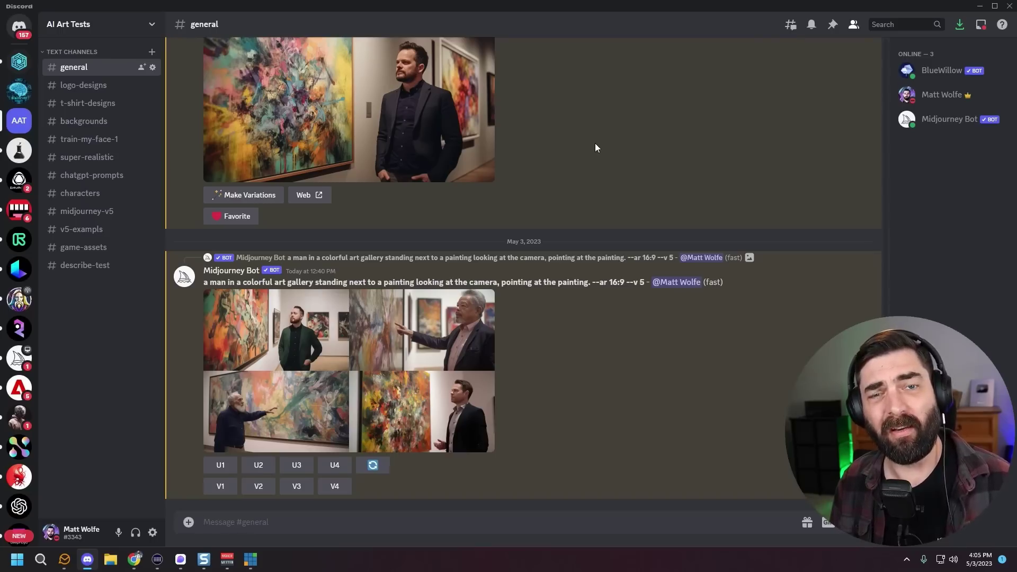
Browse the first and third Midjourney room channels in the FutureTools AI server
left_click(21, 67)
scroll(113, 341, "down", 5)
left_click(108, 374)
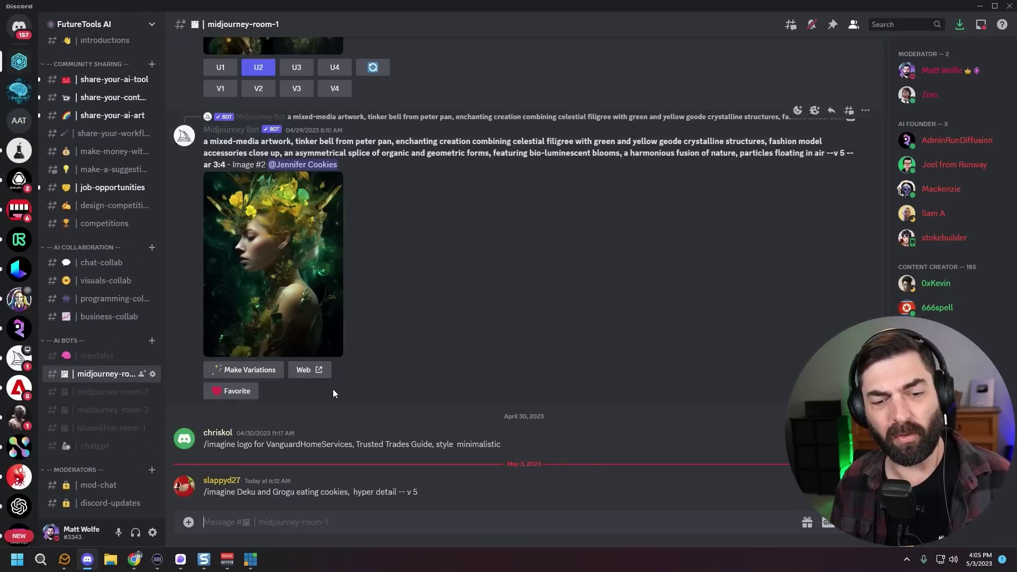
left_click(132, 411)
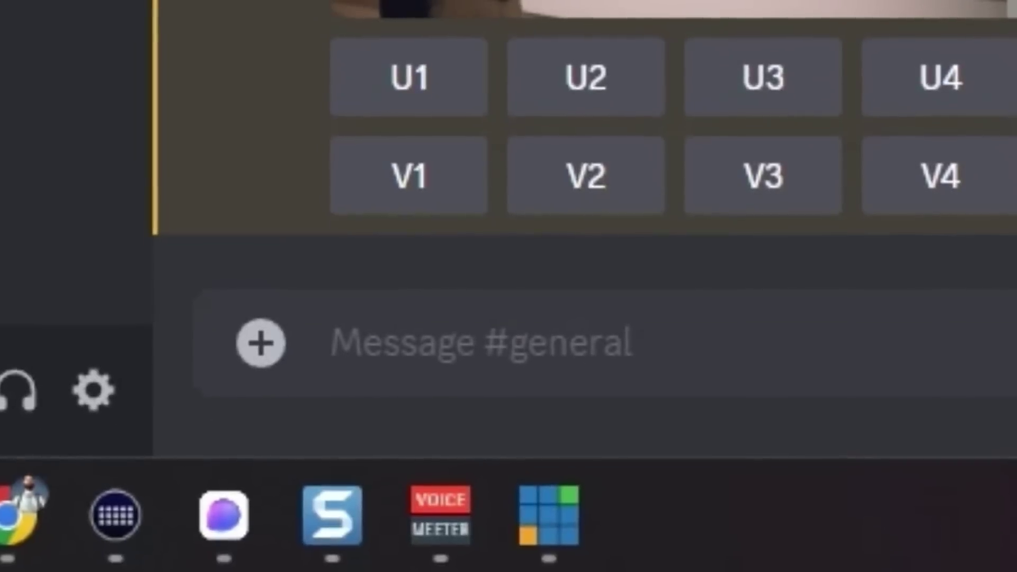
Run /settings and make MJ version 5.1 the default model
type("/sett")
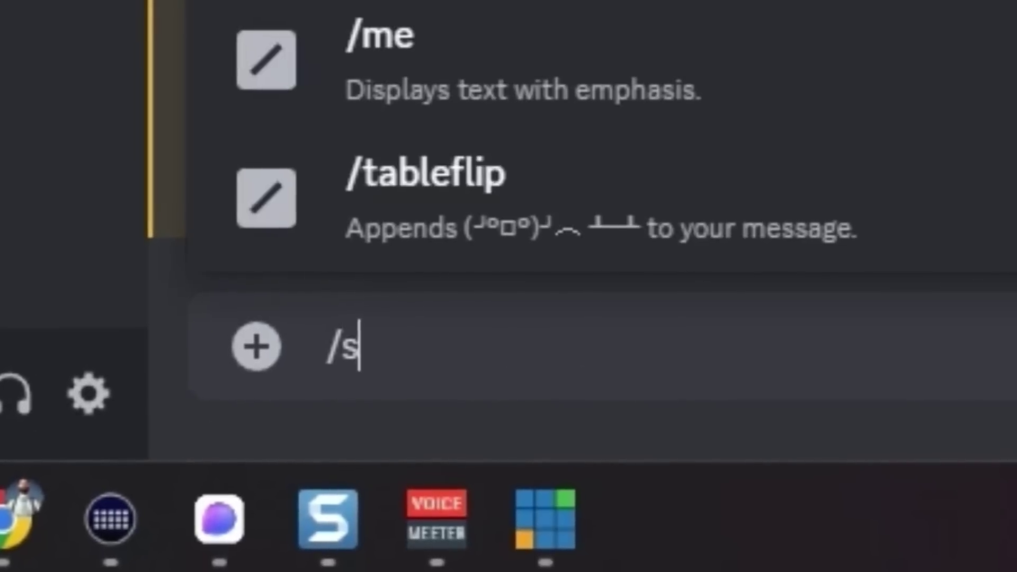
type("ing")
key("Return")
key("Return")
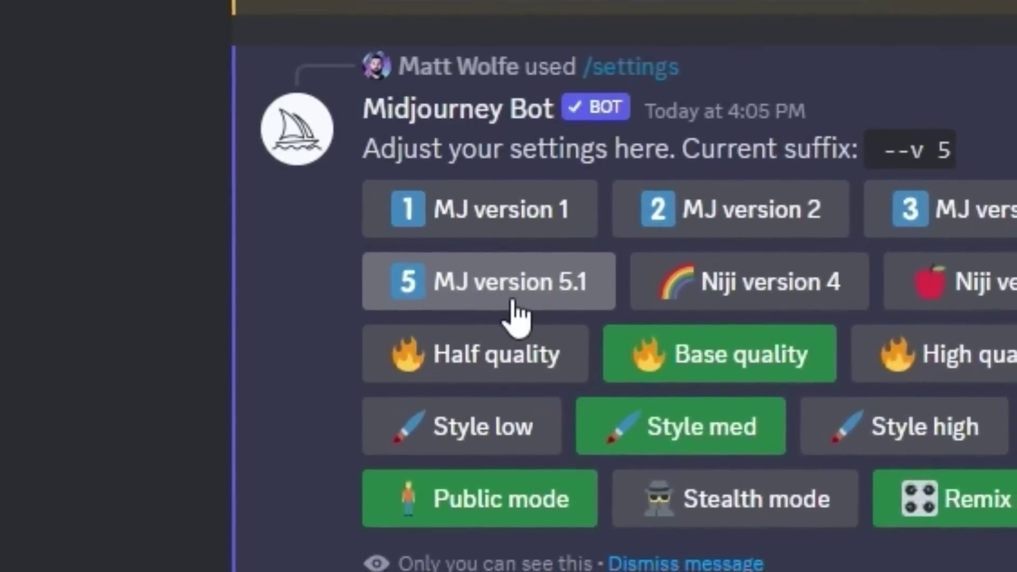
left_click(512, 303)
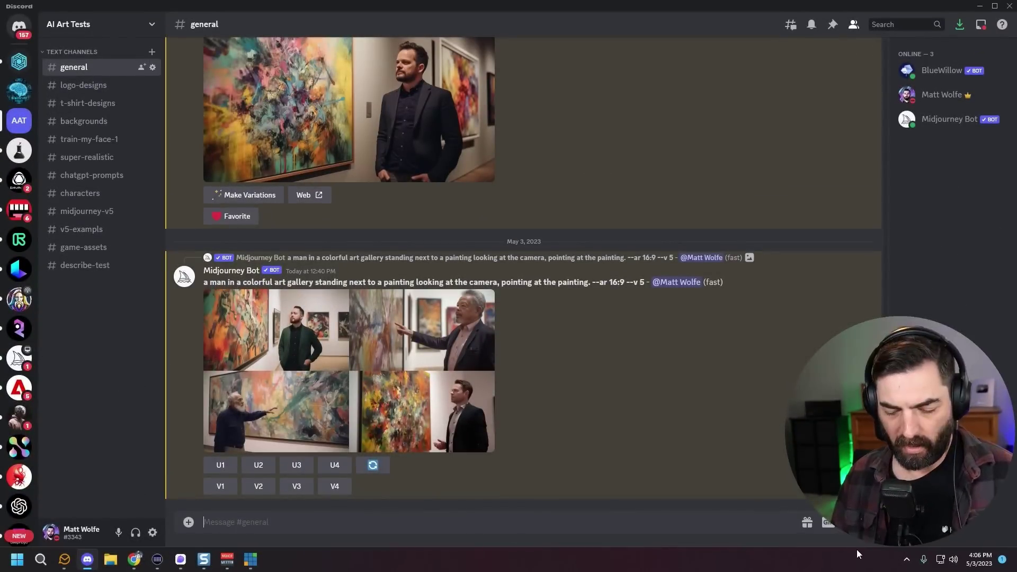
Generate images for 'A psychadelic wolf in a colorful wonderland' with /imagine
type("/imagine")
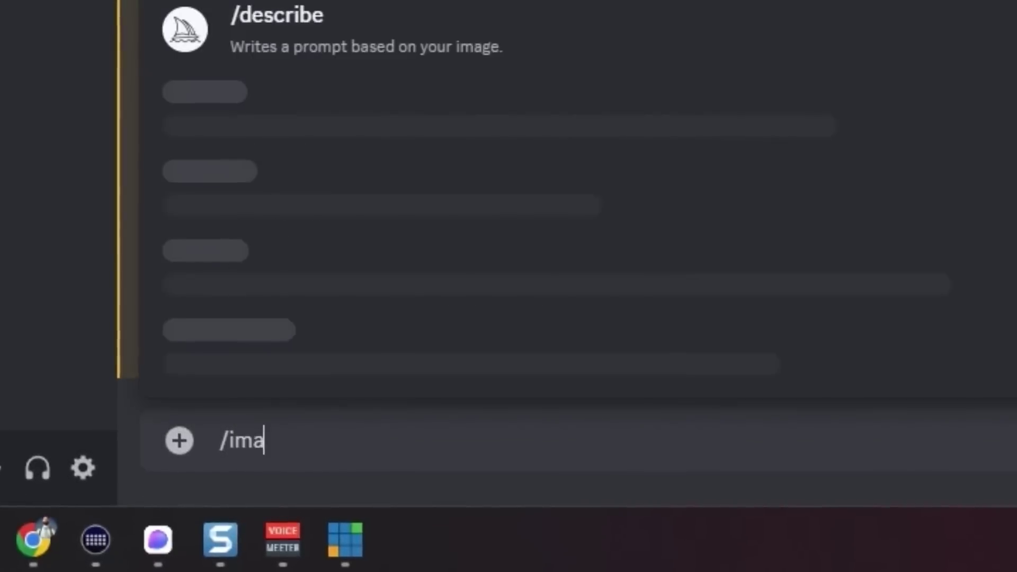
key("Tab")
type("A psychadeli")
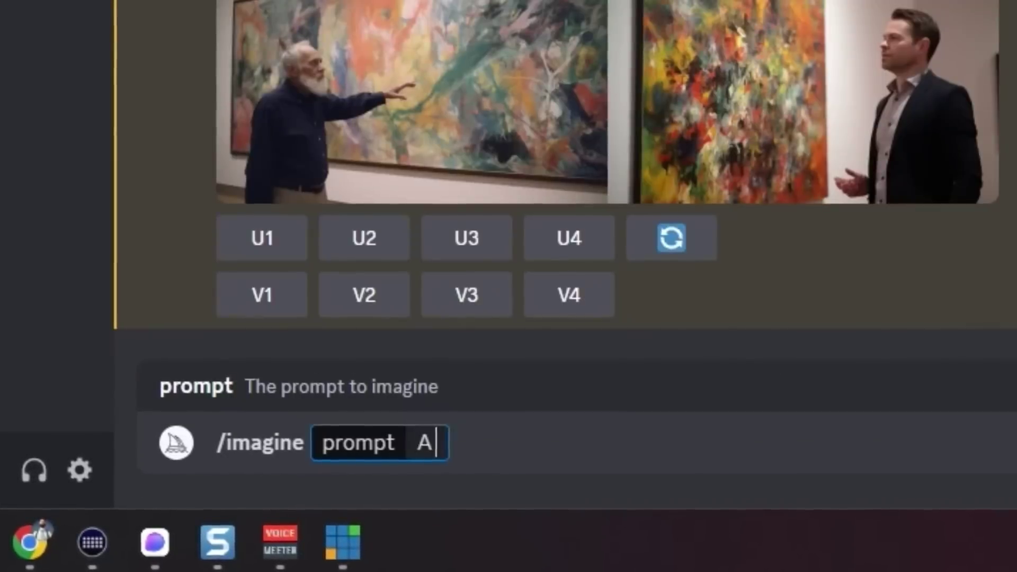
type("c wolf in a colo")
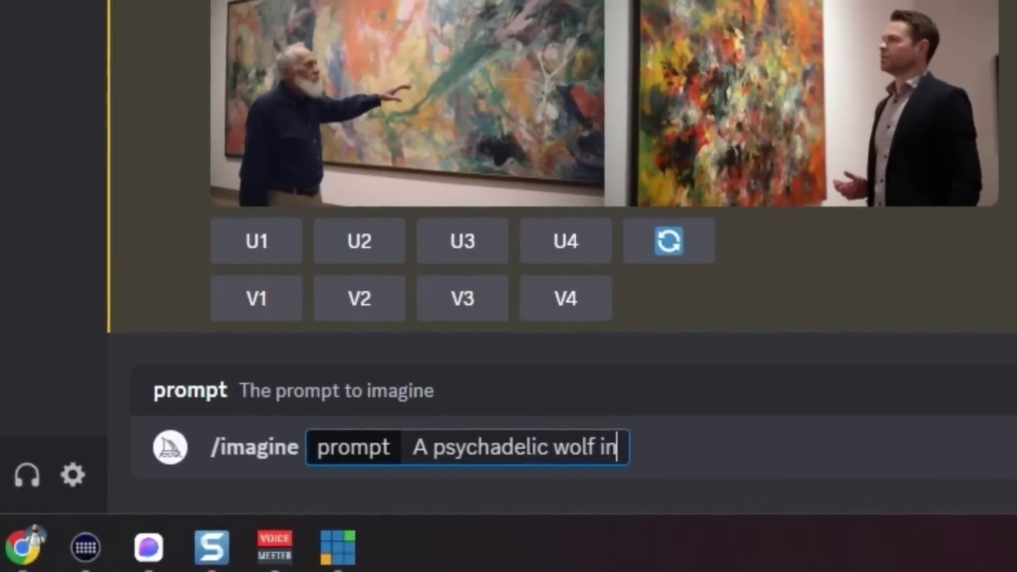
type("rful wonderland")
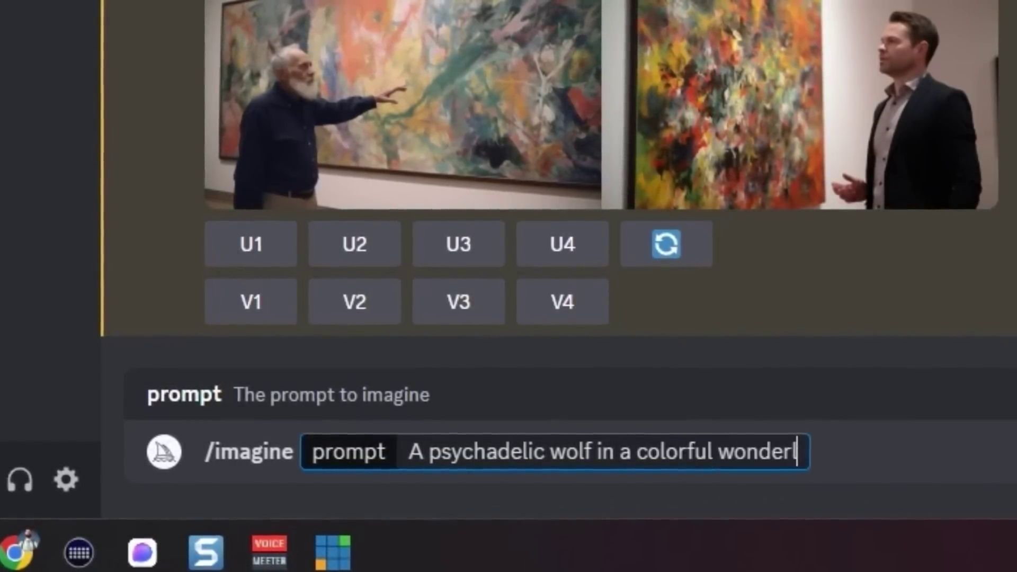
key("Return")
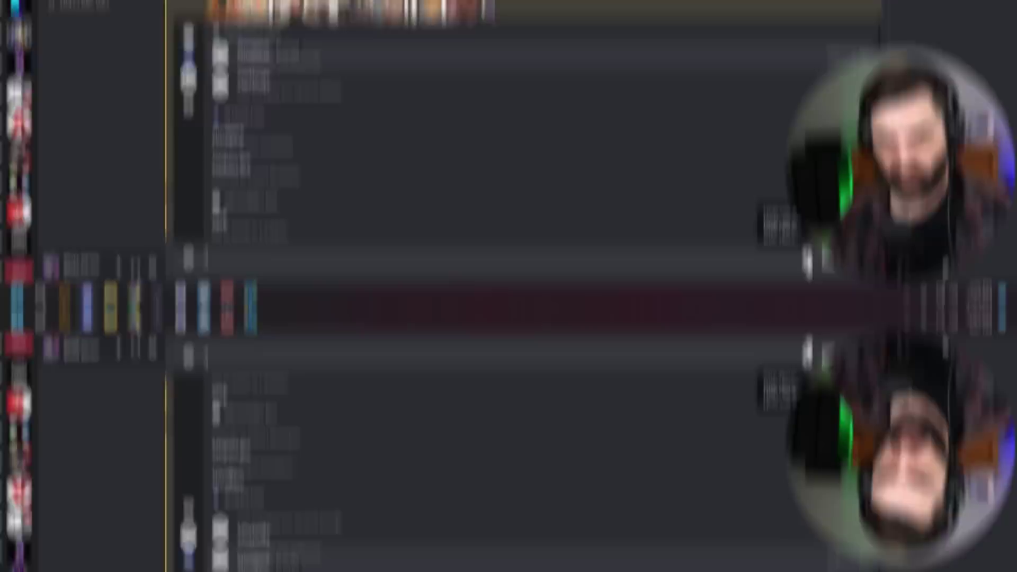
Draft a sample /imagine prompt reading 'this is my prompt --v 5.1'
type("/imag")
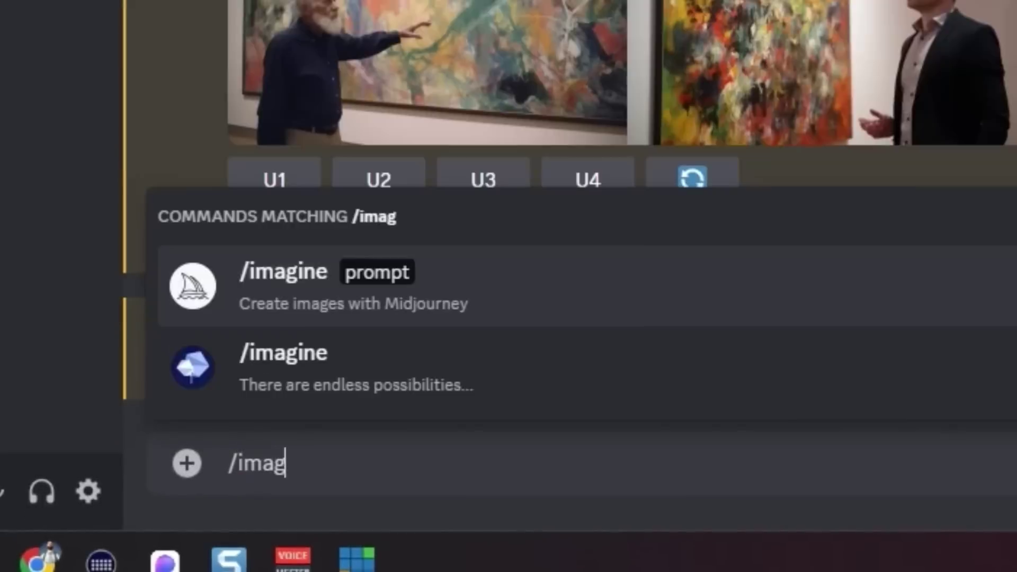
key("Tab")
type("this is m")
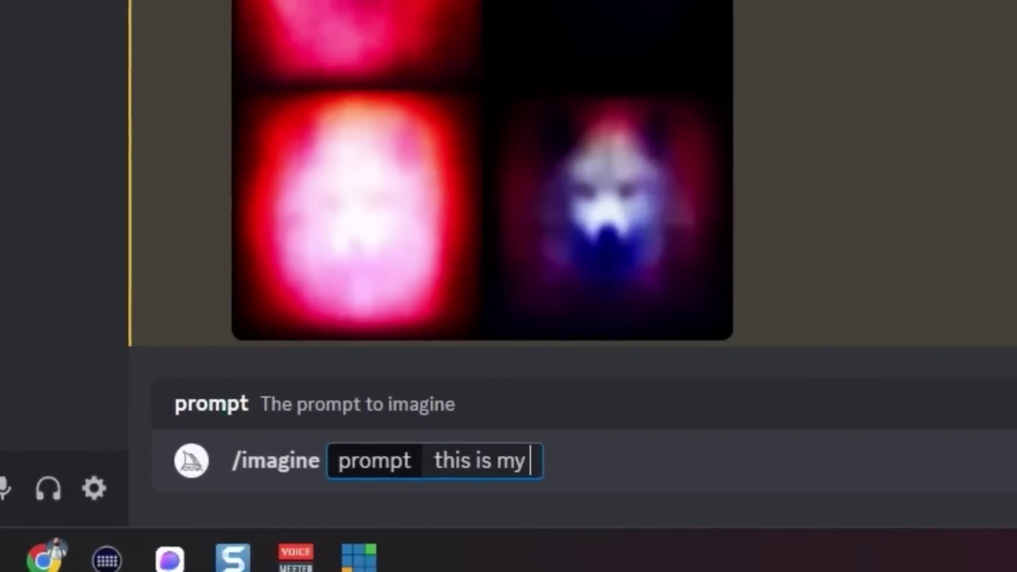
type("y prompt --v")
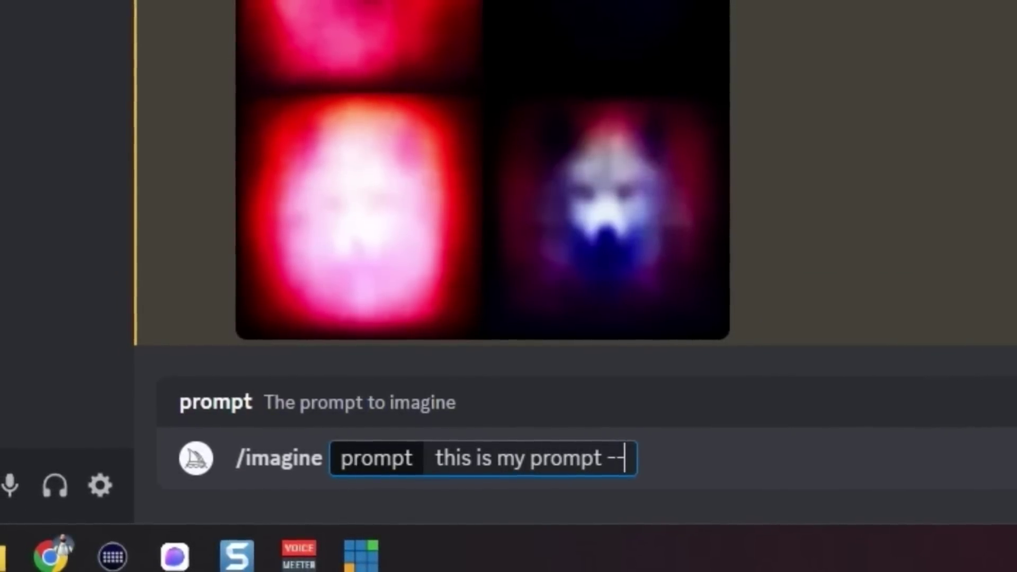
type(" 5.1")
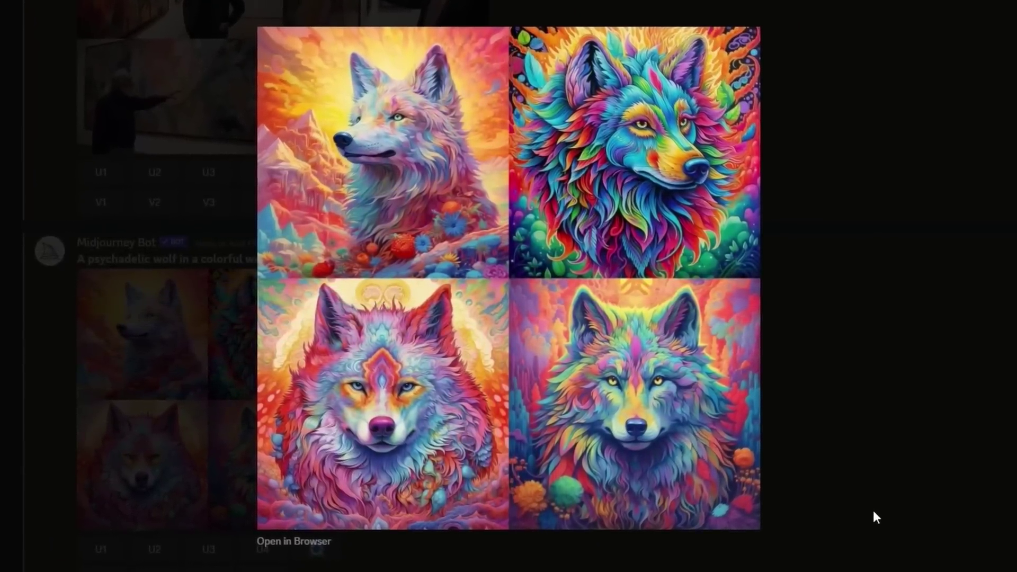
Close the enlarged wolf grid to return to the chat
left_click(867, 509)
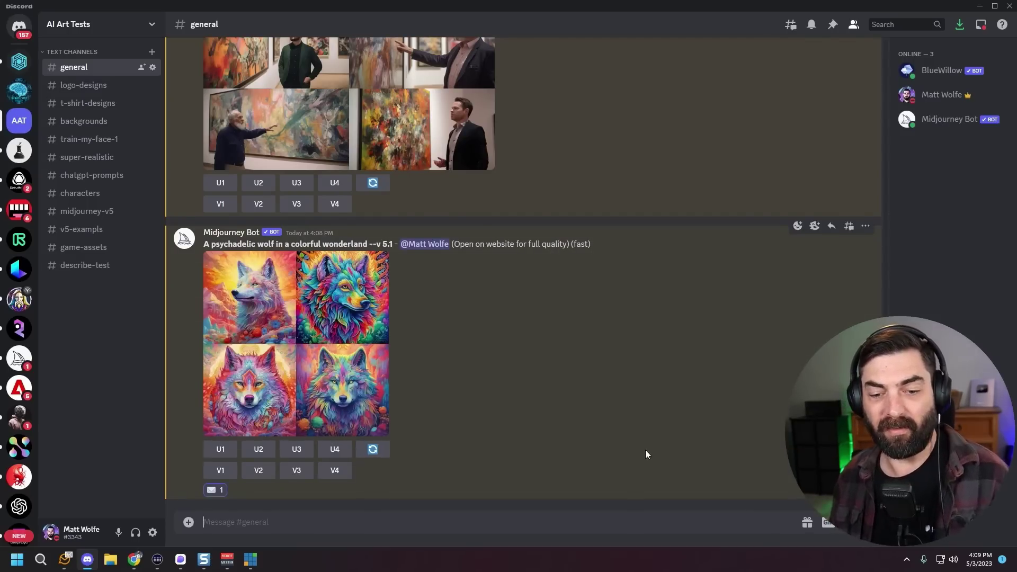
type("/imagin")
key("Tab")
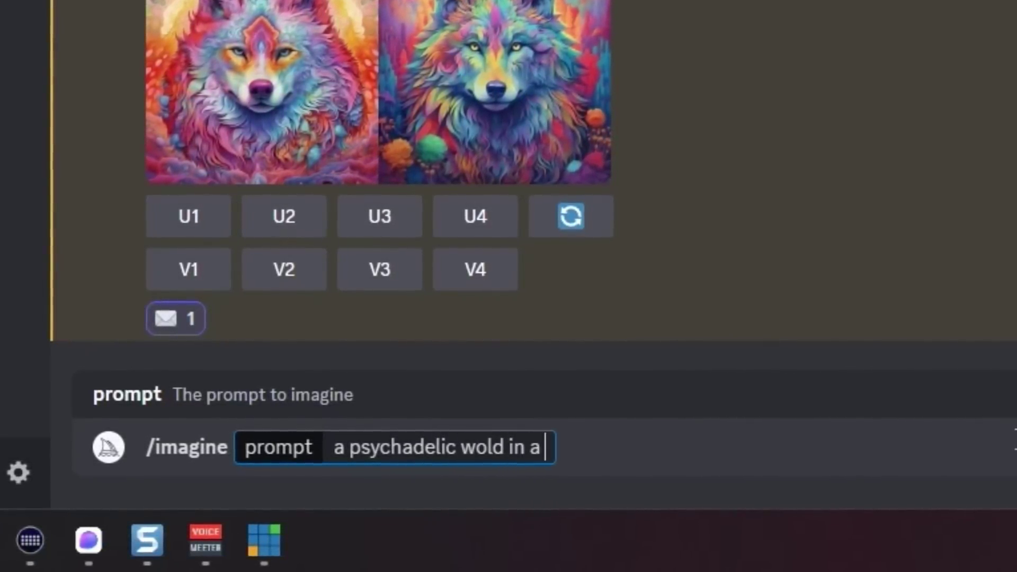
type("l wonderland")
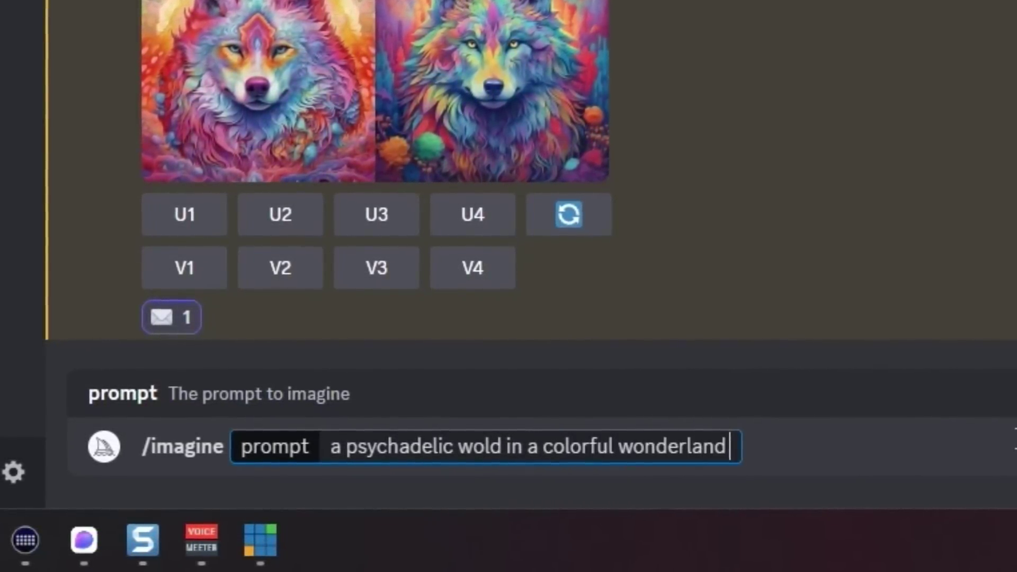
type(" --v 5 --seed 1302397167")
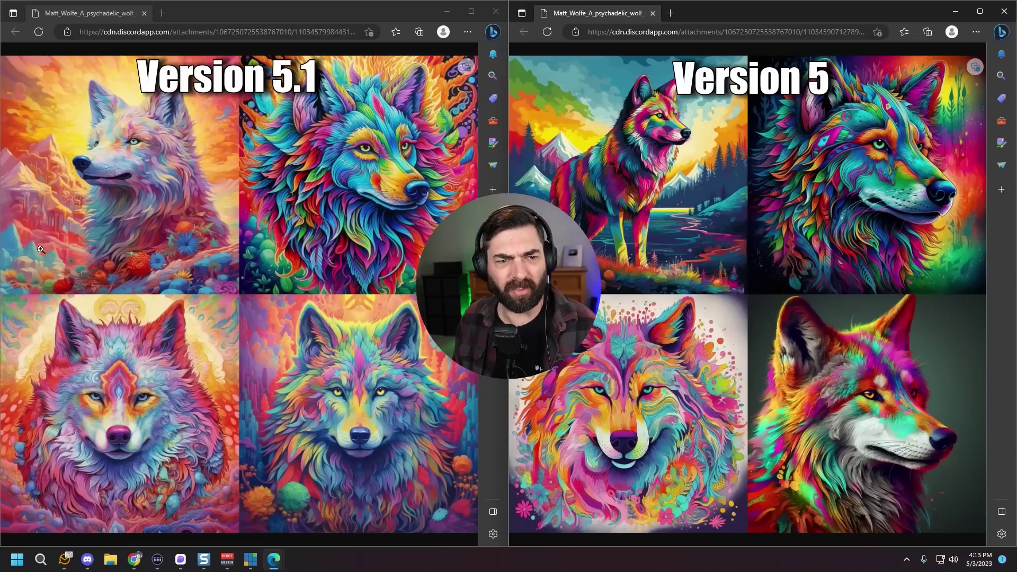
Compare the 5.1 wolf grid in Edge, then select the seeded version 5 prompt text
left_click(236, 533)
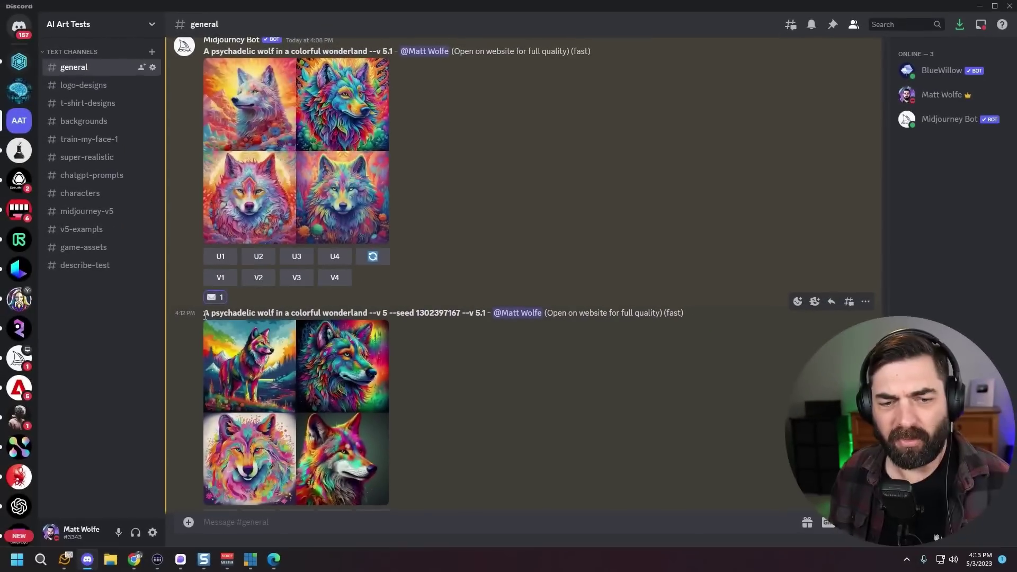
left_click_drag(204, 313, 439, 313)
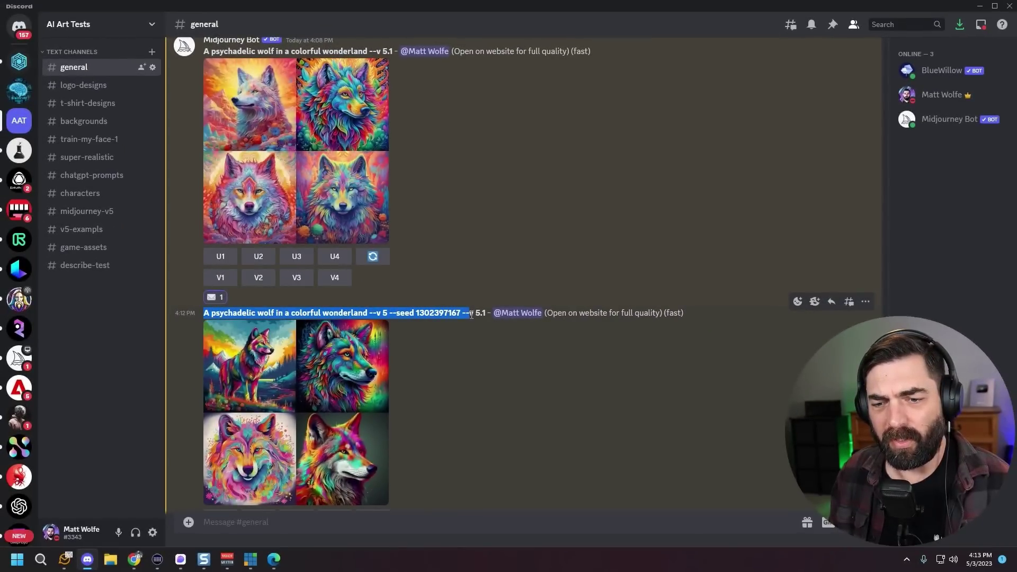
right_click(454, 313)
left_click(468, 281)
key("ctrl+v")
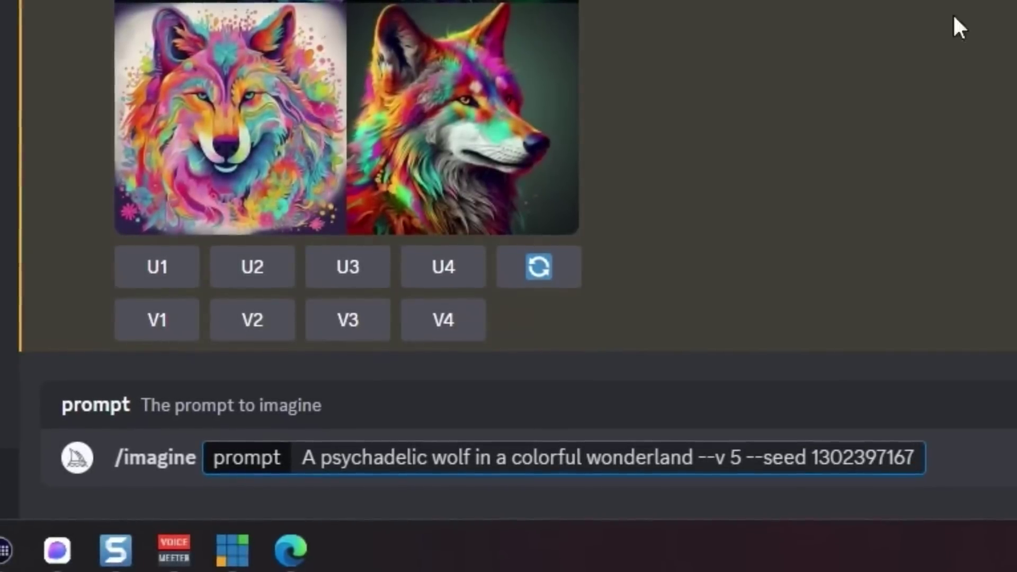
left_click(741, 457)
key("BackSpace")
key("BackSpace")
key("BackSpace")
key("BackSpace")
key("BackSpace")
key("BackSpace")
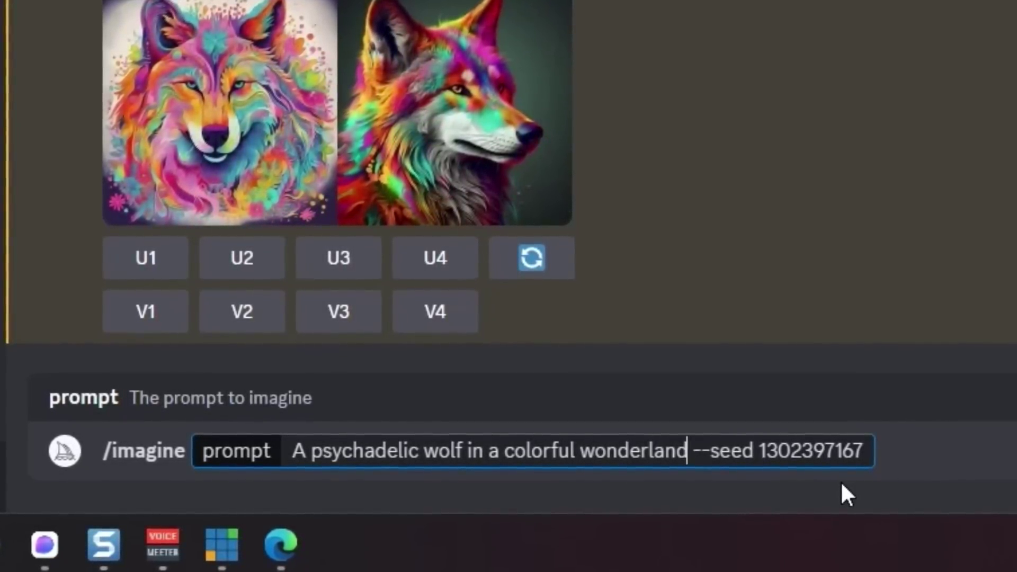
key("End")
type("--style raw")
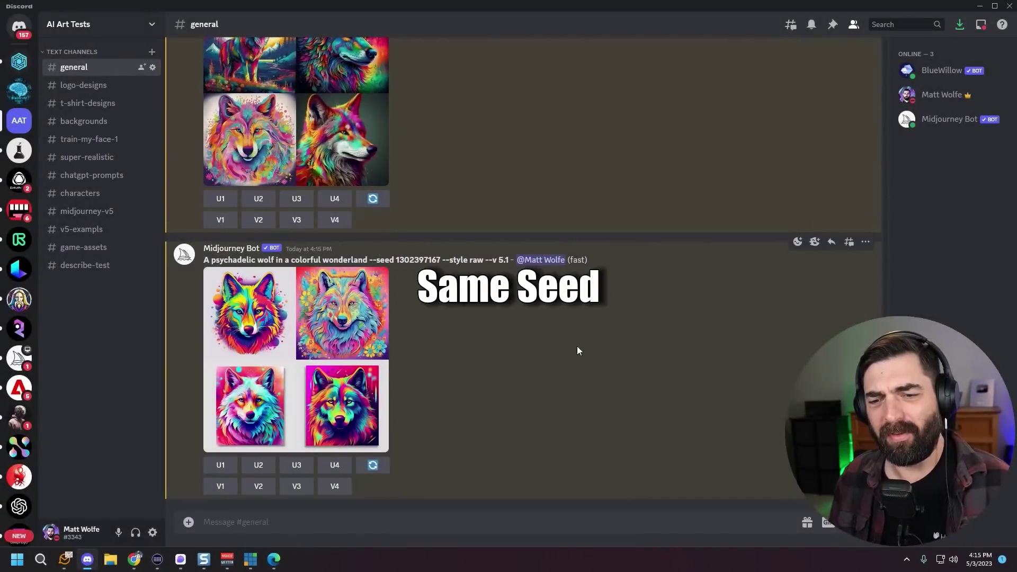
Scroll the chat to compare the raw-style wolf grid with the earlier grids
scroll(509, 286, "up", 5)
scroll(520, 291, "up", 3)
scroll(502, 266, "down", 4)
scroll(504, 265, "down", 4)
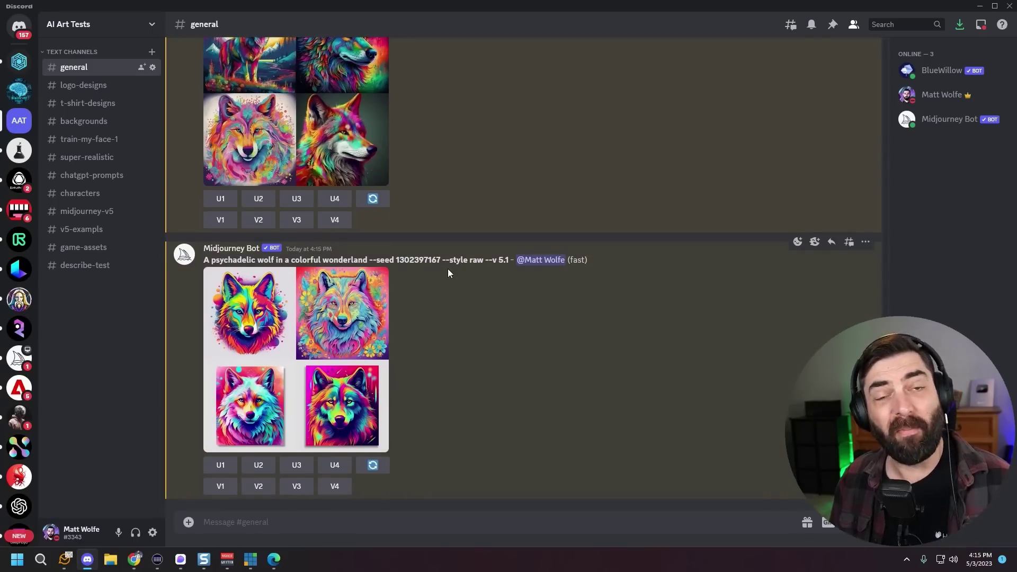
scroll(512, 418, "up", 6)
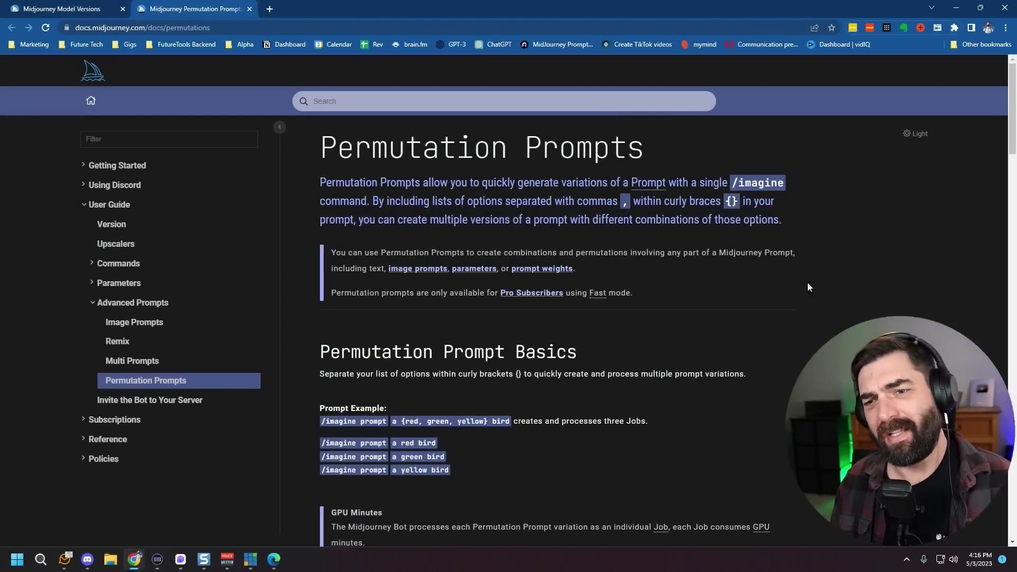
Highlight the opening explanation of Permutation Prompts
left_click_drag(320, 182, 597, 176)
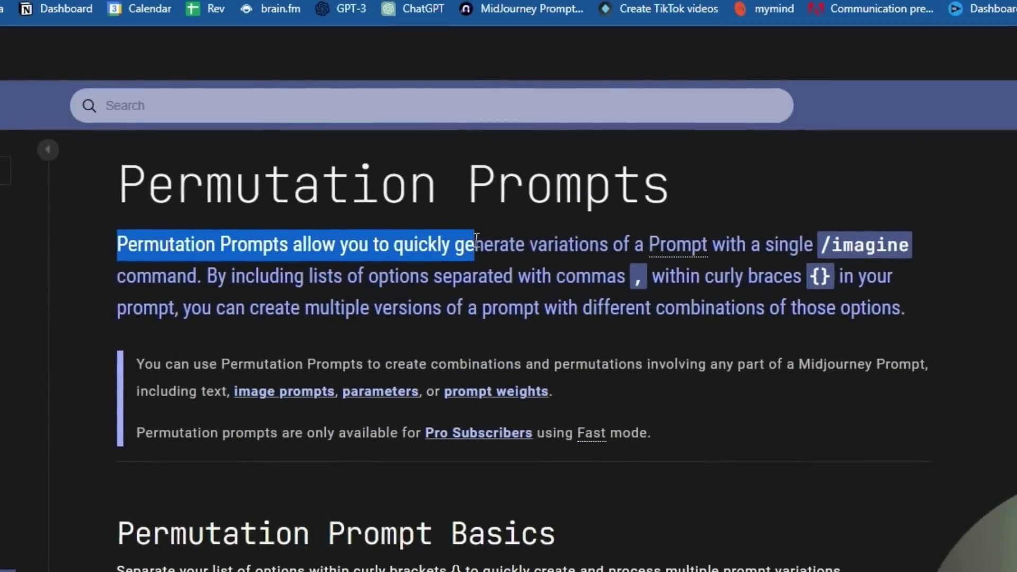
left_click_drag(589, 232, 901, 302)
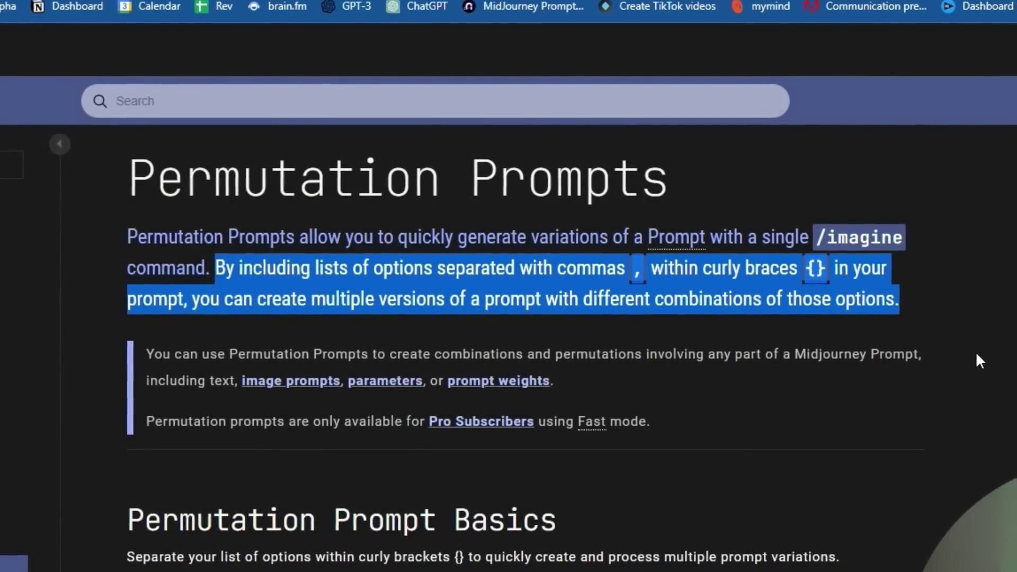
left_click(979, 362)
Examine the prompt example and highlight the bracketed aspect-ratio options
scroll(174, 311, "down", 4)
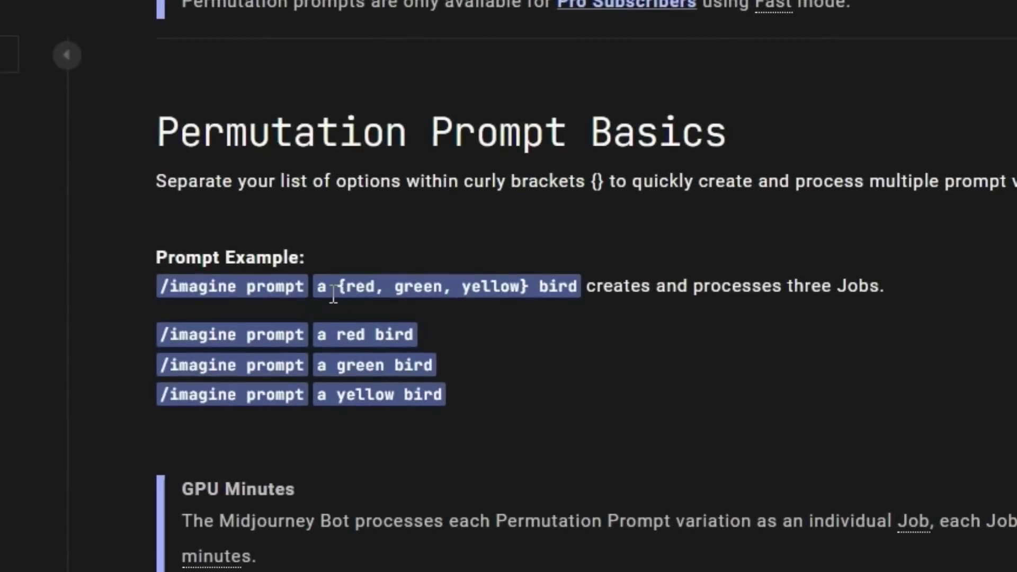
left_click_drag(412, 309, 461, 313)
left_click(506, 295)
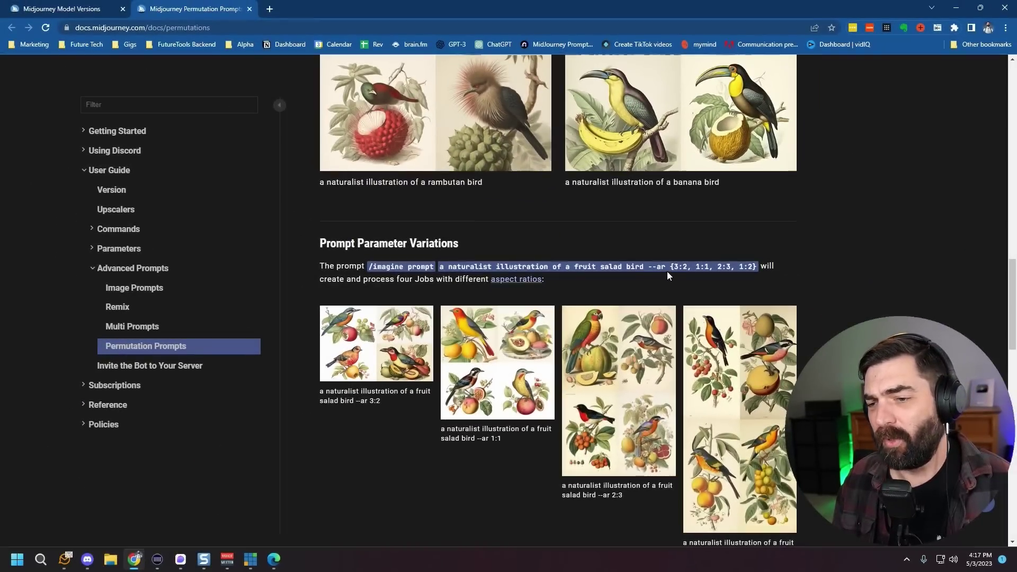
left_click_drag(670, 267, 757, 267)
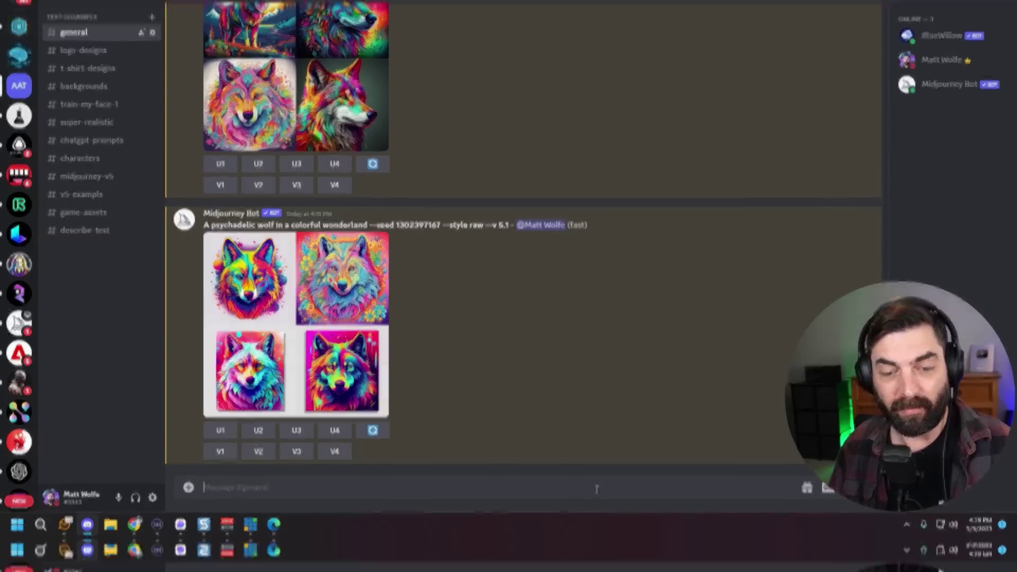
Submit the cliffside house prompt, seed 4362346, permuting --v 5, --v 5.1, --style raw; confirm all three jobs
type("/imagine")
key("Tab")
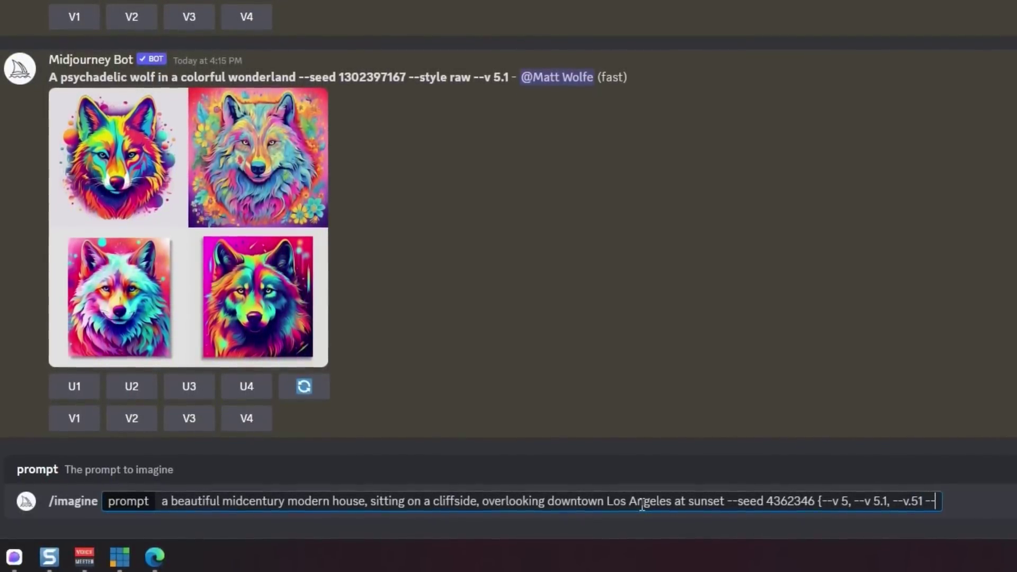
type("yle raw")
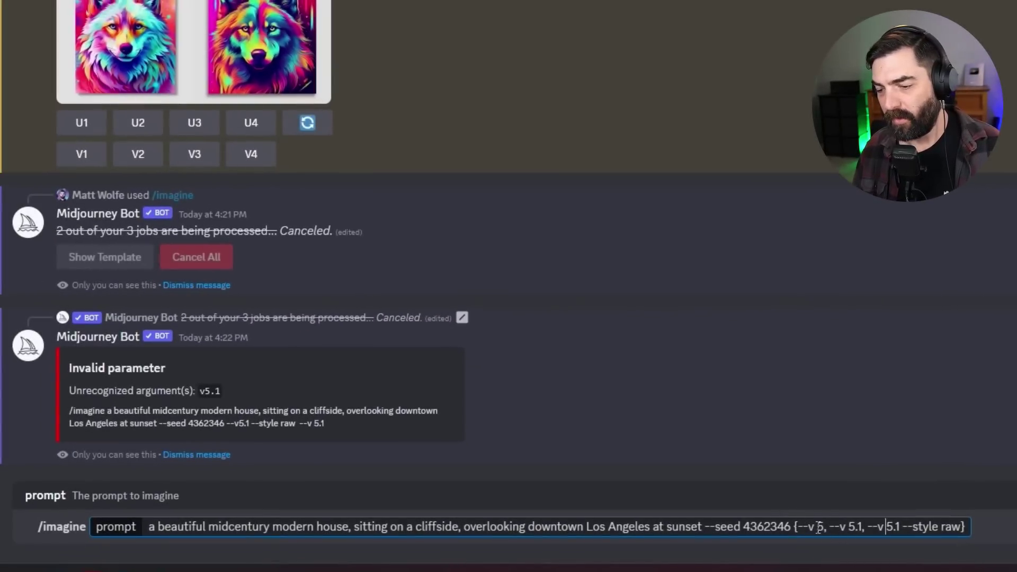
left_click(885, 527)
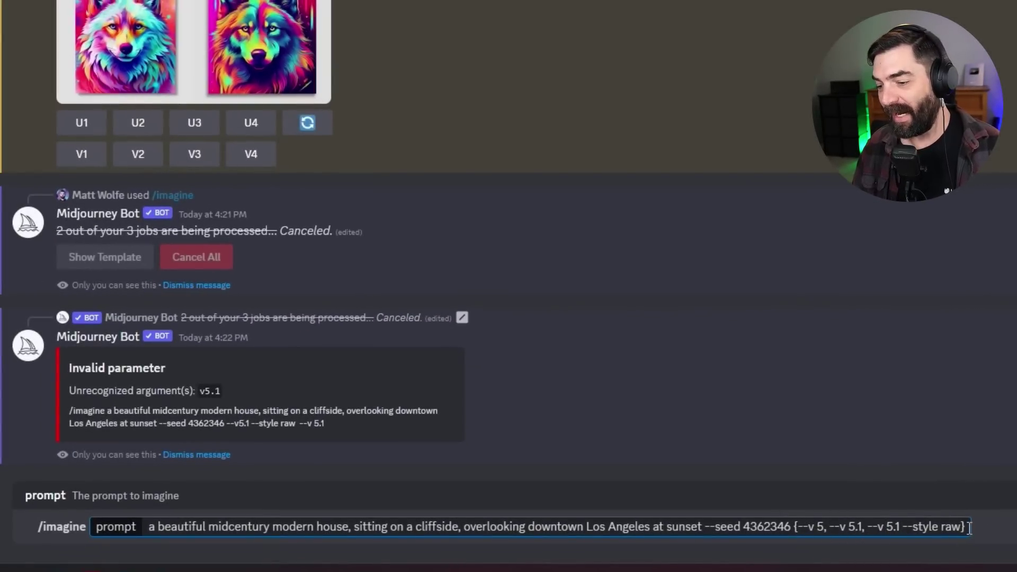
key("Return")
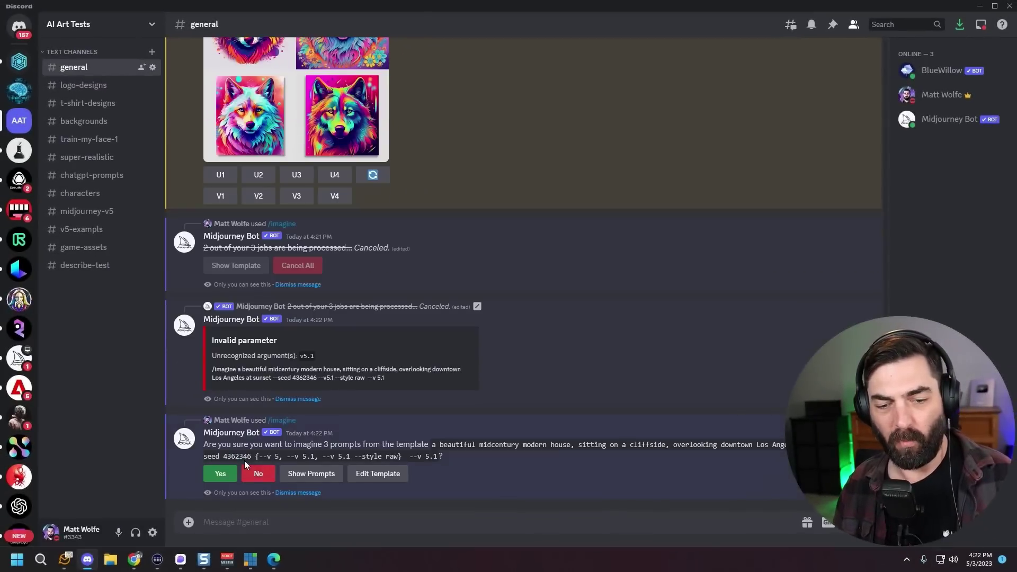
left_click(311, 473)
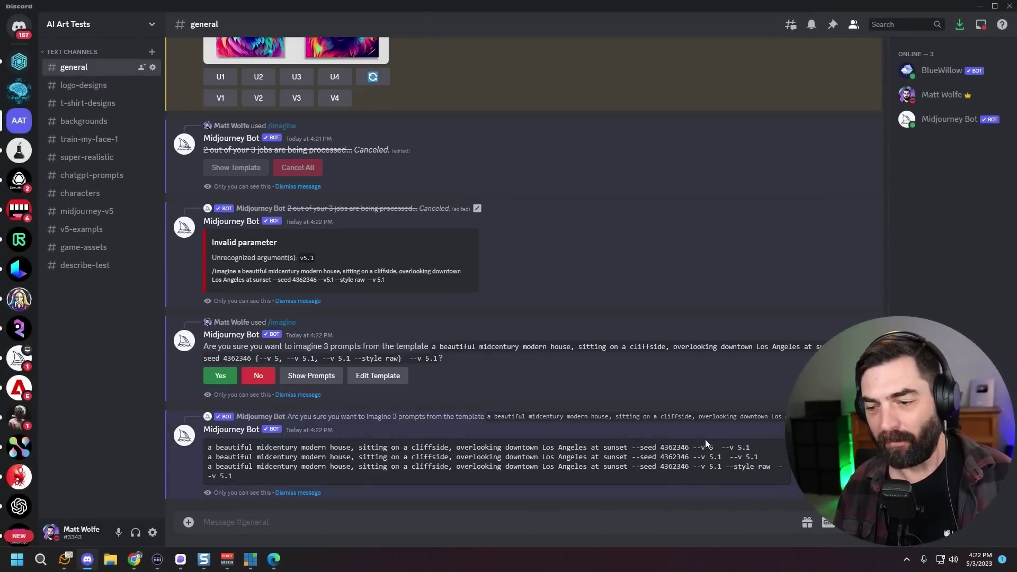
left_click(220, 375)
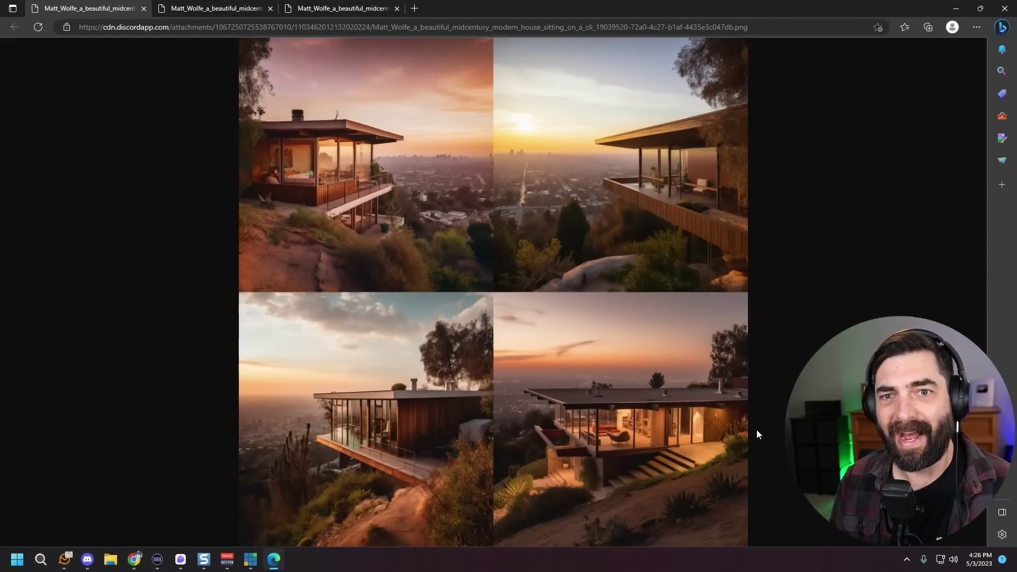
View the first and second midcentury house grids at full size, panning across each image
left_click(379, 191)
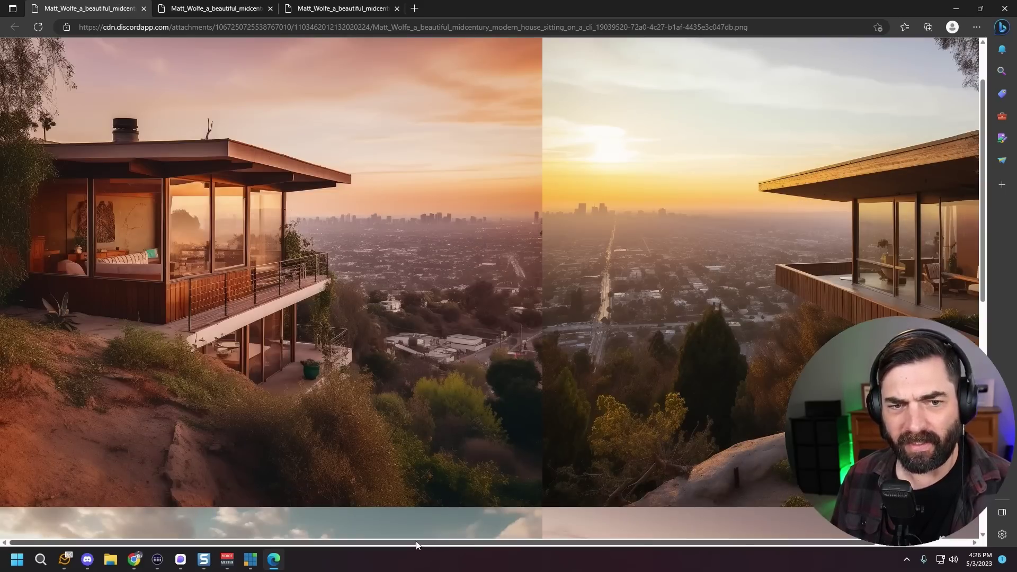
double_click(783, 366)
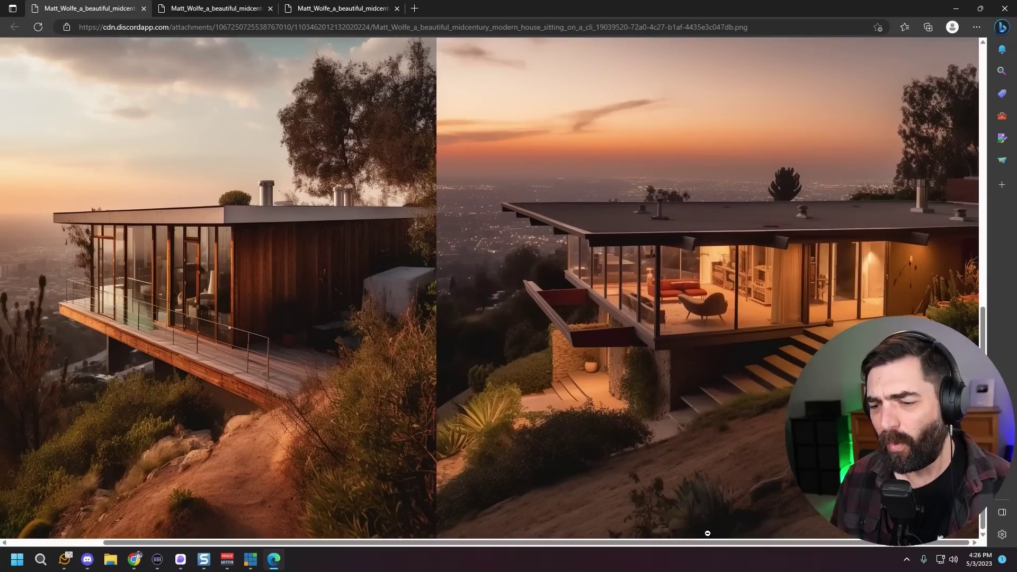
left_click_drag(688, 544, 487, 550)
left_click(218, 7)
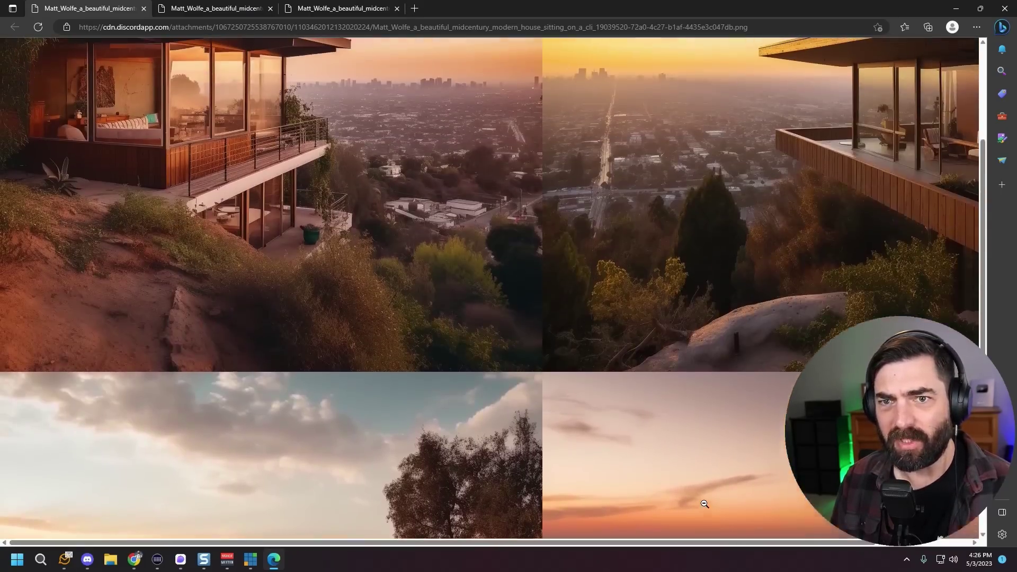
scroll(249, 59, "up", 4)
left_click(249, 58)
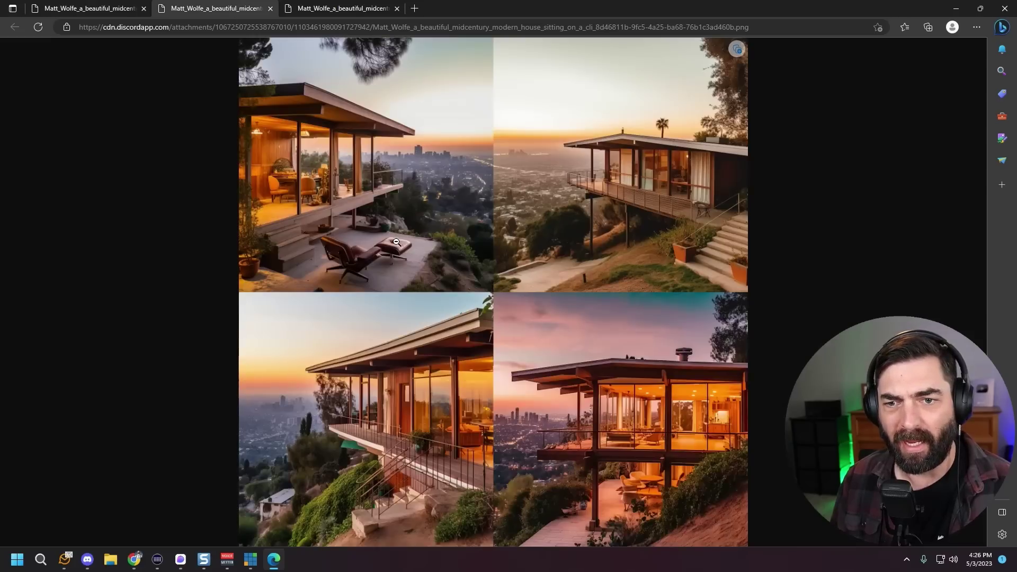
left_click(410, 226)
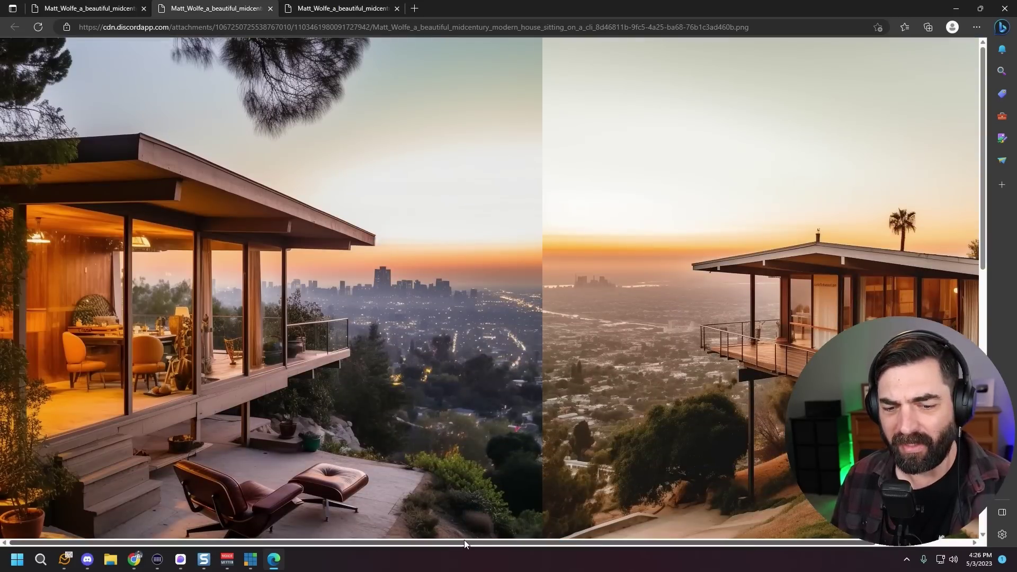
left_click_drag(464, 541, 558, 540)
scroll(656, 425, "down", 3)
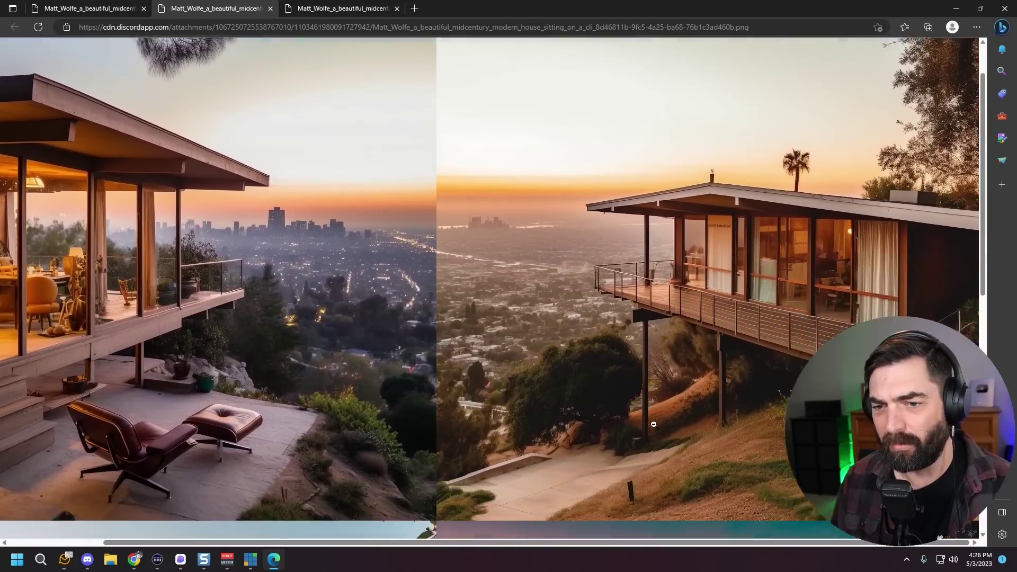
scroll(290, 297, "down", 8)
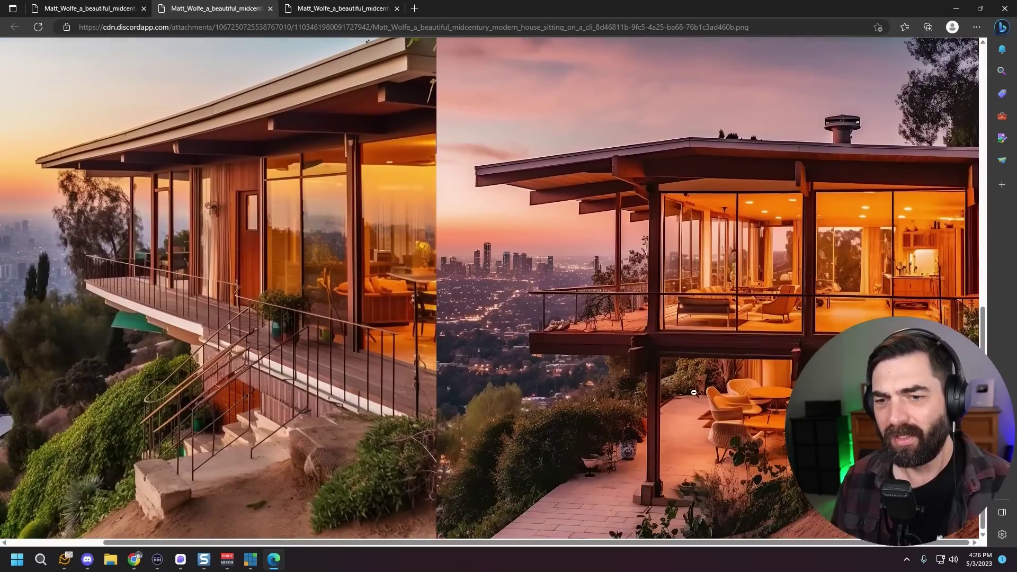
scroll(454, 386, "left", 2)
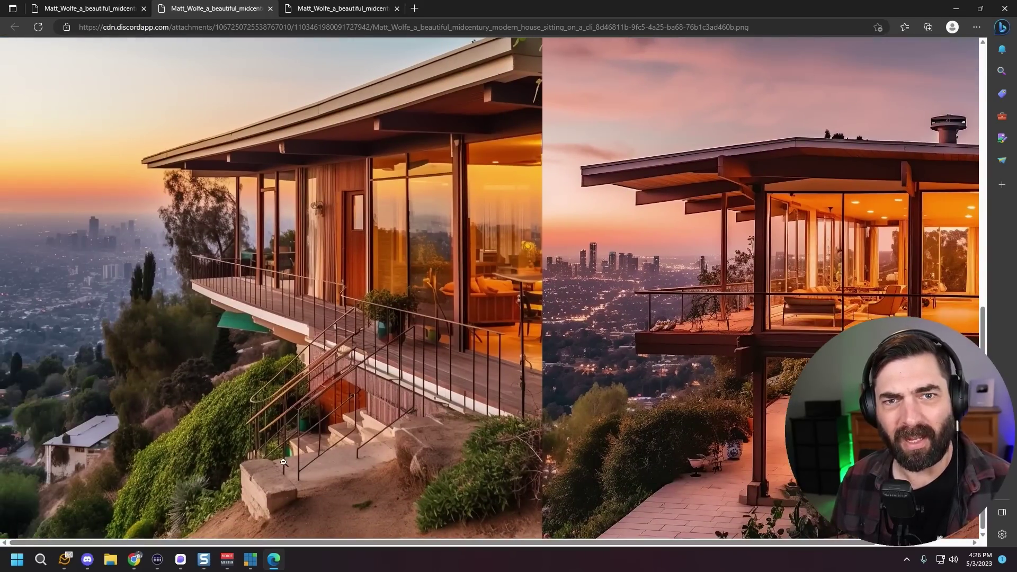
Look over the third house grid at full size, then go back to the second grid
key("ctrl+Tab")
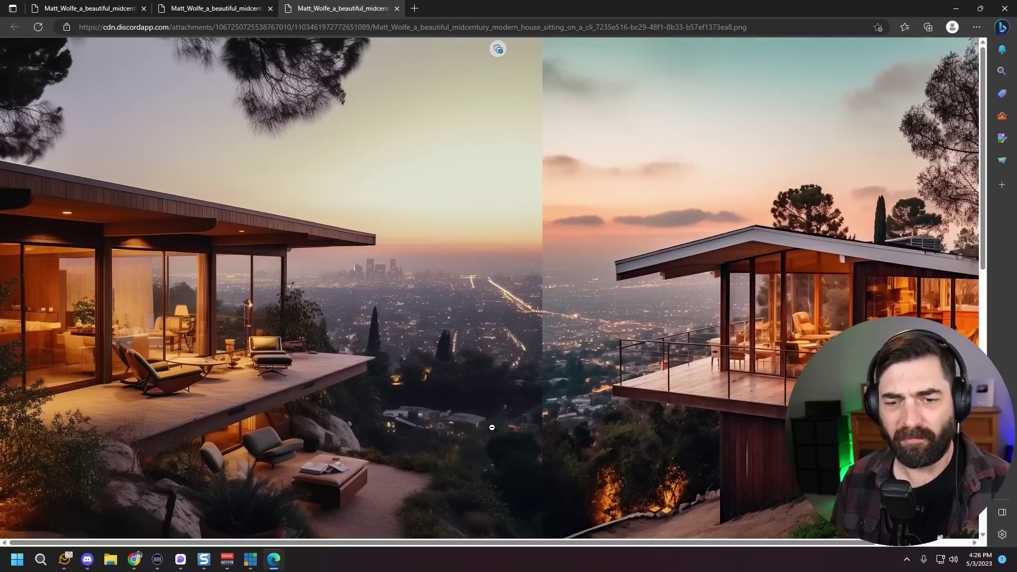
scroll(490, 427, "down", 2)
scroll(494, 426, "up", 1)
scroll(495, 426, "right", 2)
scroll(530, 434, "down", 9)
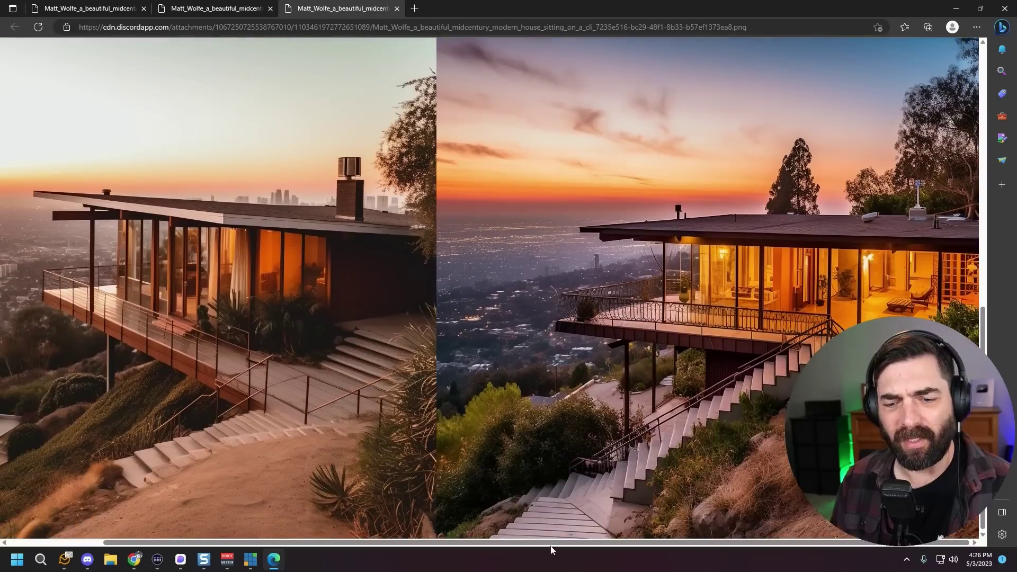
scroll(464, 551, "left", 1)
scroll(463, 551, "left", 1)
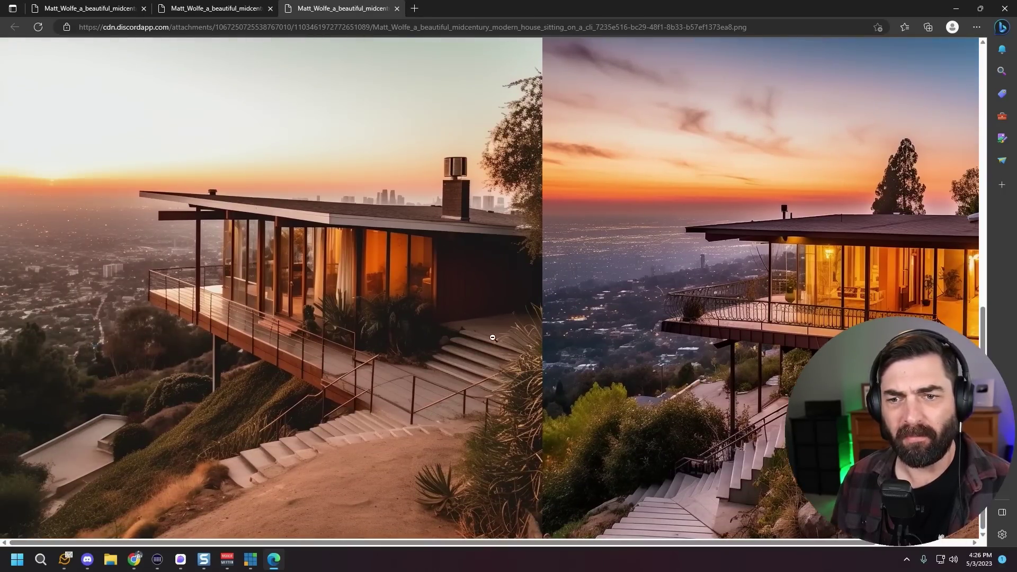
key("ctrl+shift+Tab")
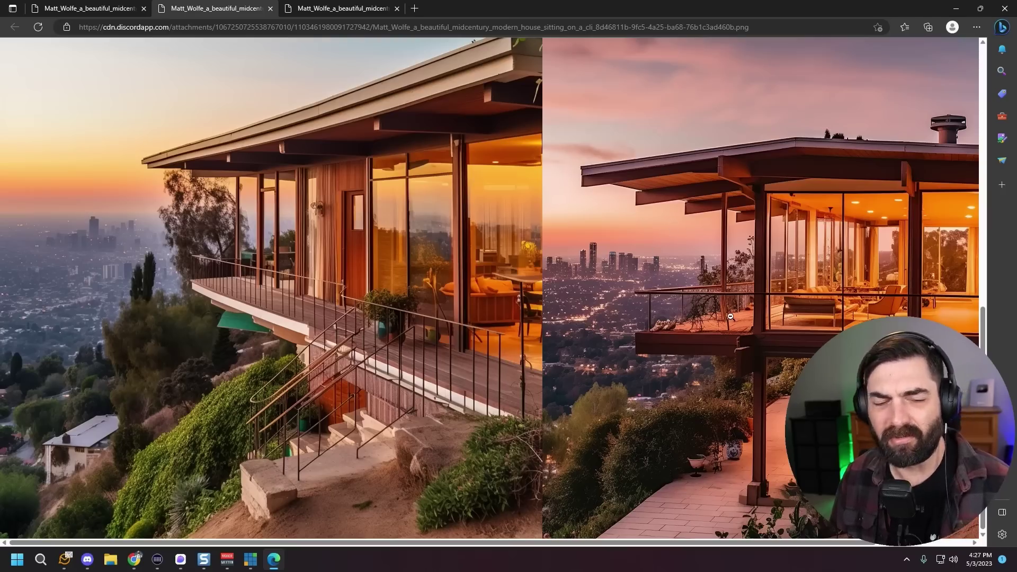
scroll(724, 300, "up", 6)
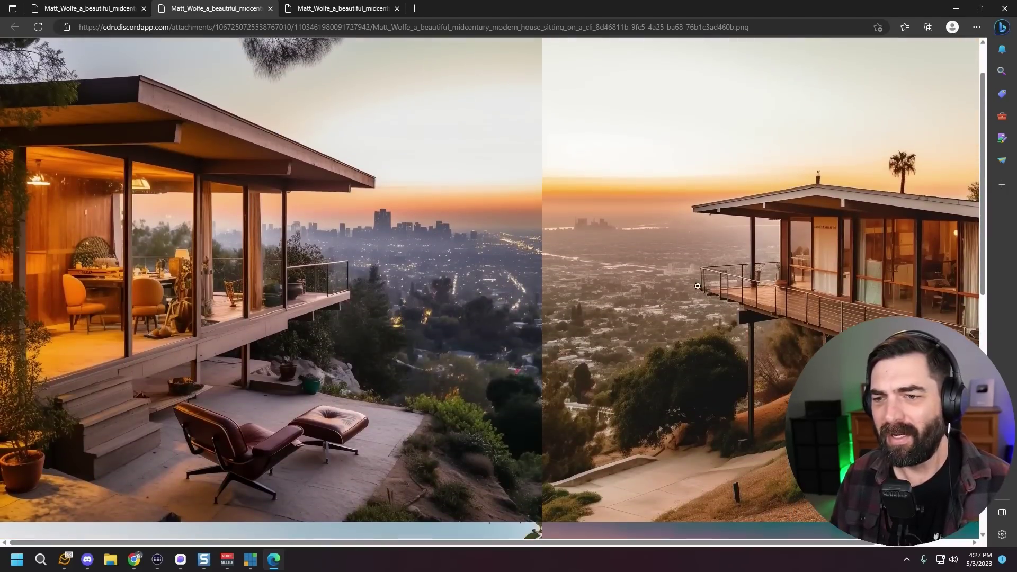
scroll(354, 279, "down", 2)
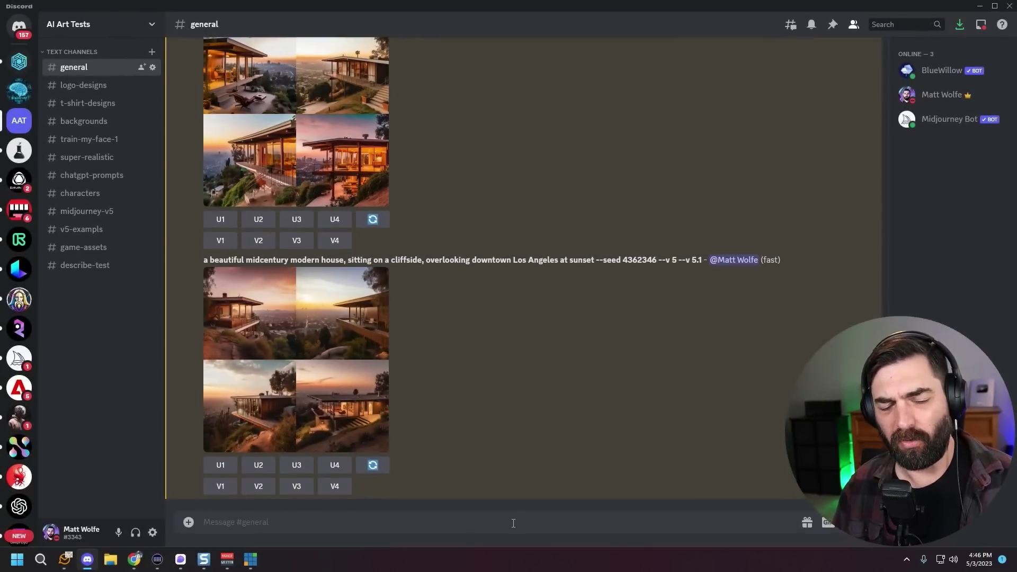
Draft the /imagine prompt 'a woman on a city sidewalk, realistic, wide-angle lens, f1.4, camera shot'
type("/imagn")
key("Tab")
type("a wo")
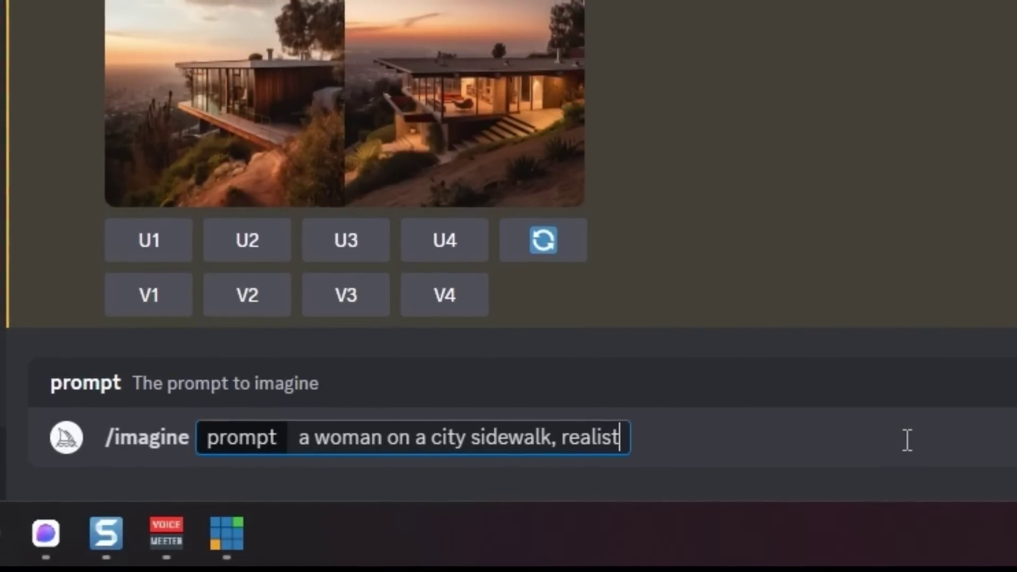
type("lens")
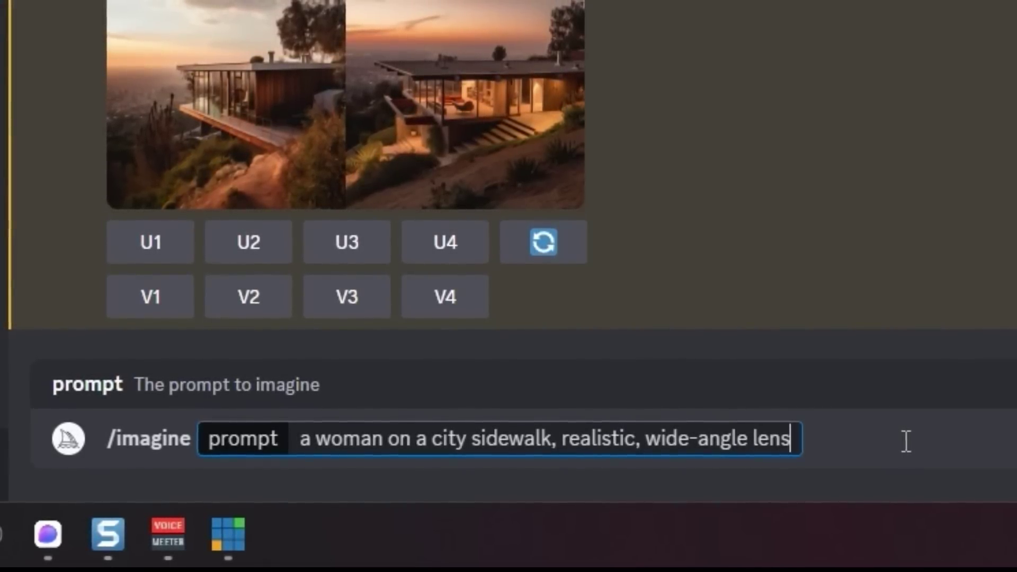
type(", f1.")
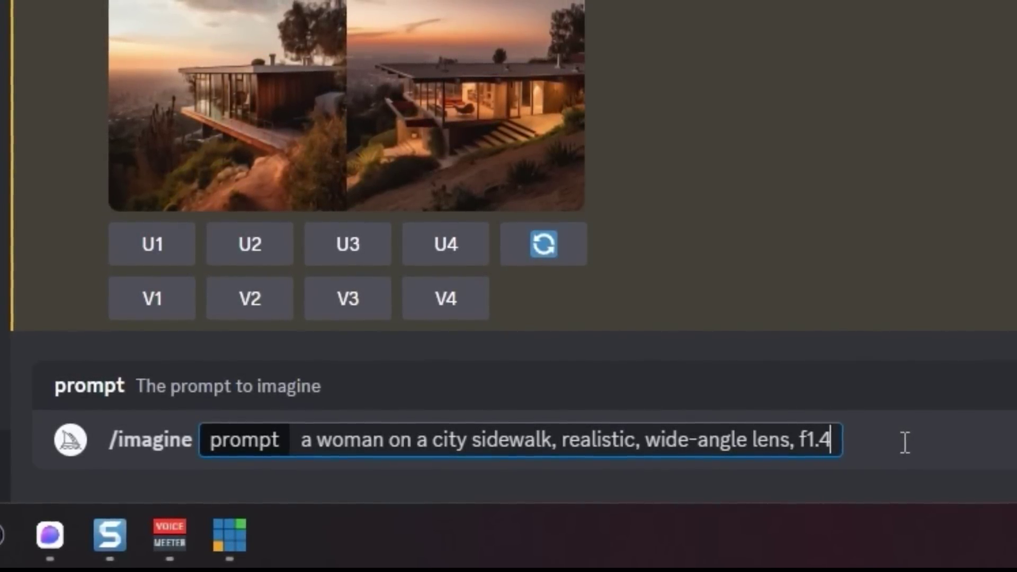
type("4, camera shot")
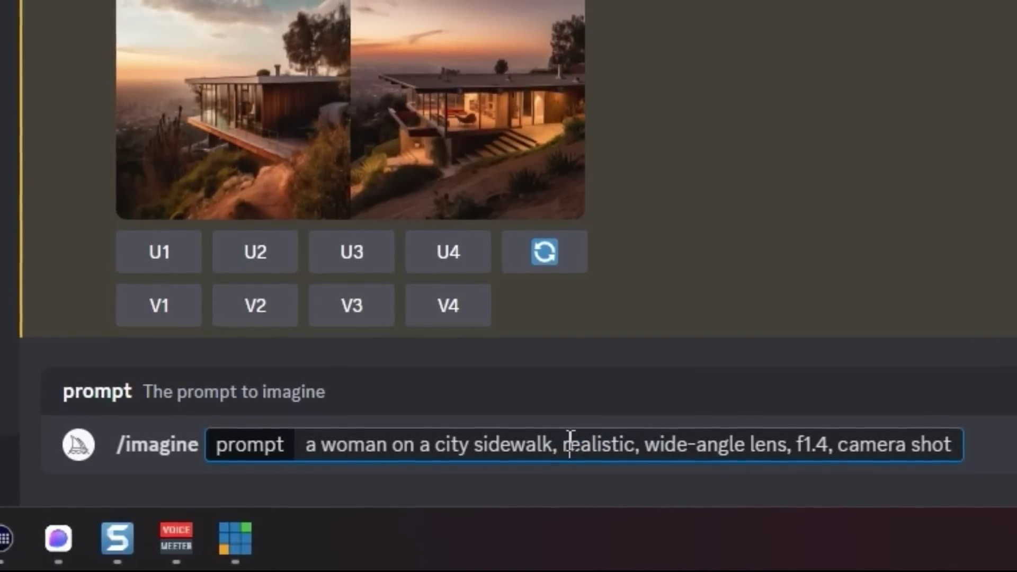
Copy the style words 'realistic, wide-angle lens, f1.4, camera shot' from the prompt
left_click_drag(708, 442, 952, 442)
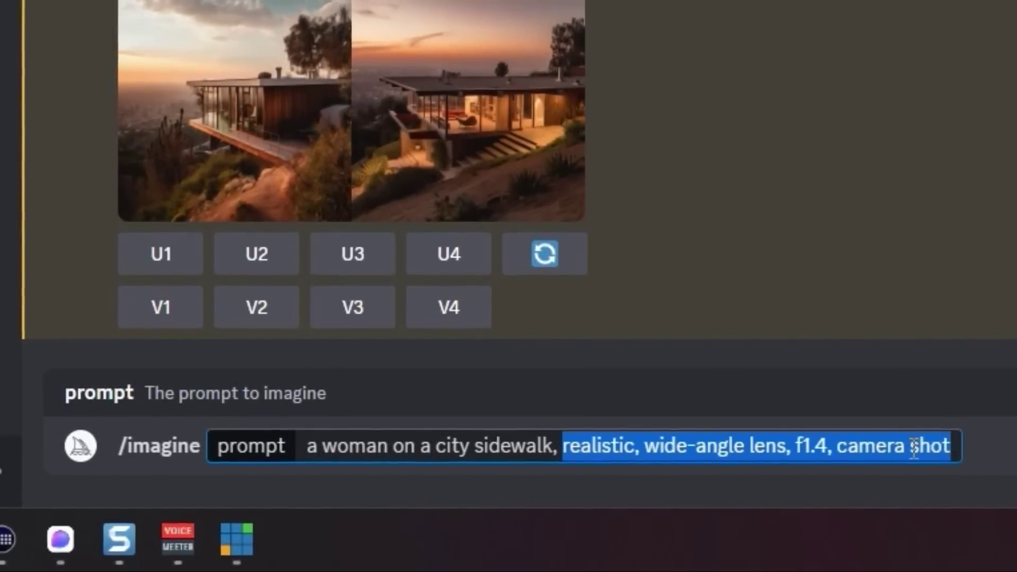
right_click(952, 443)
left_click(960, 324)
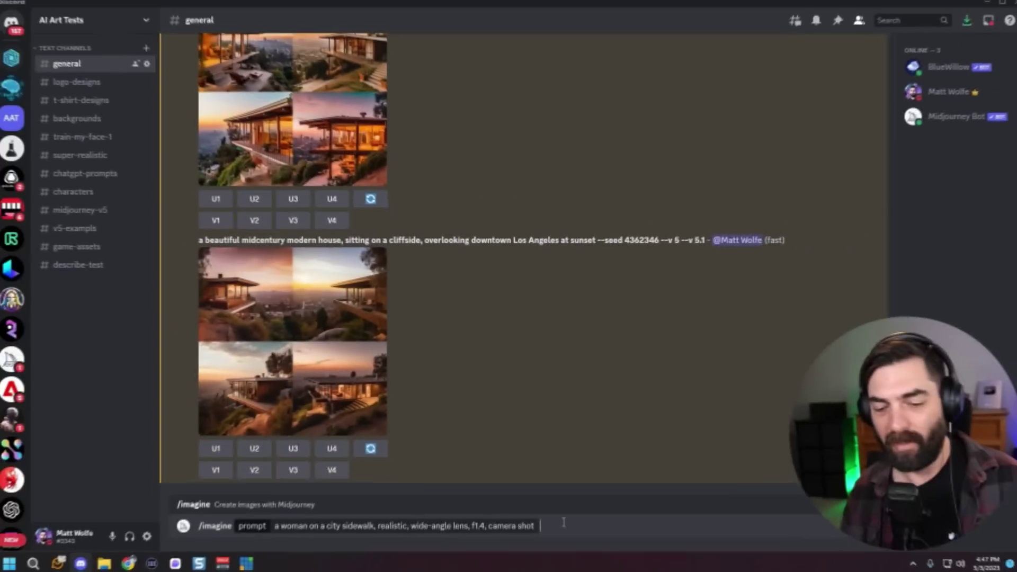
Clear the draft and use /prefer option set to save 'cam' as the copied style words
key("ctrl+a")
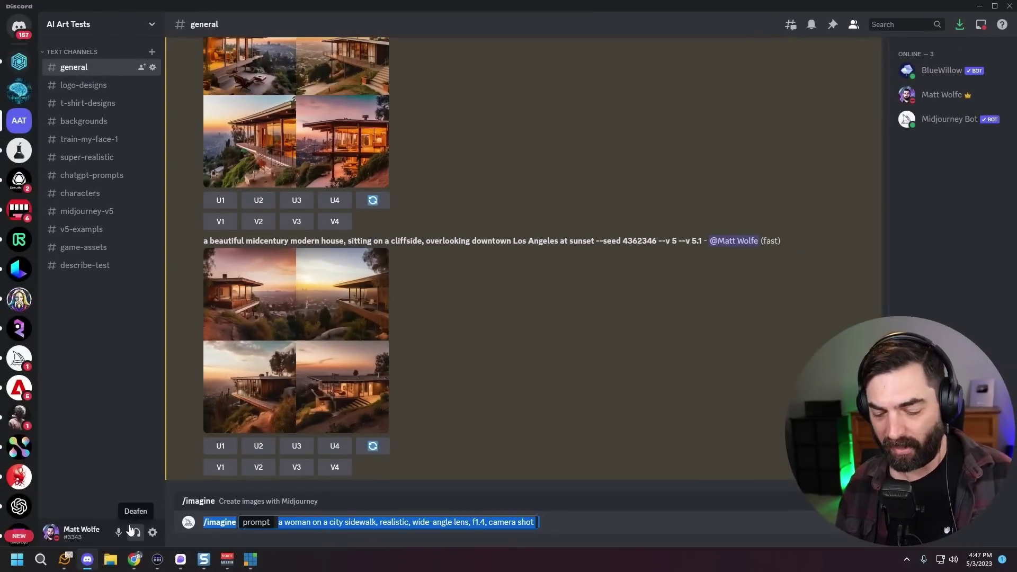
key("BackSpace")
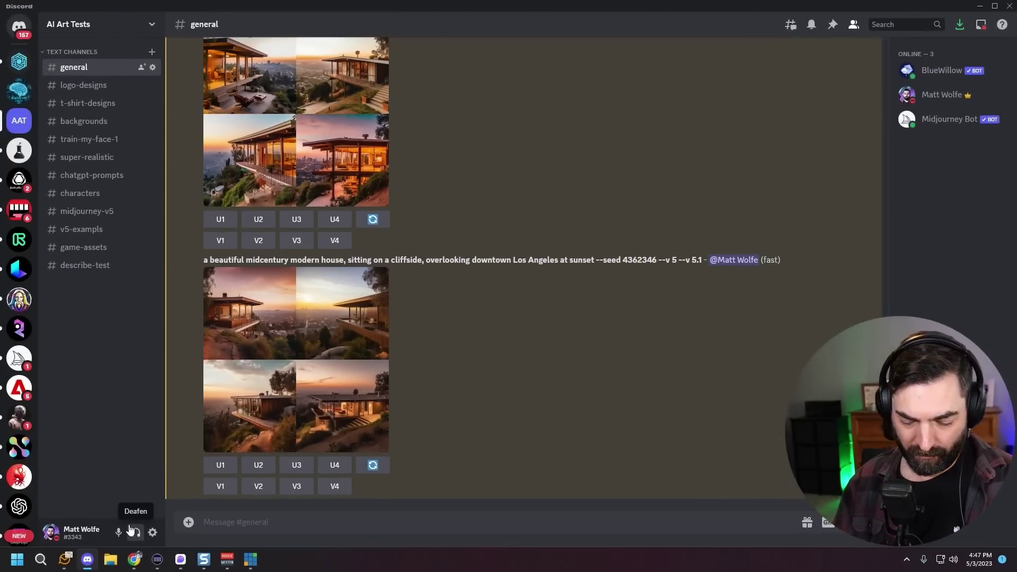
type("/prefer")
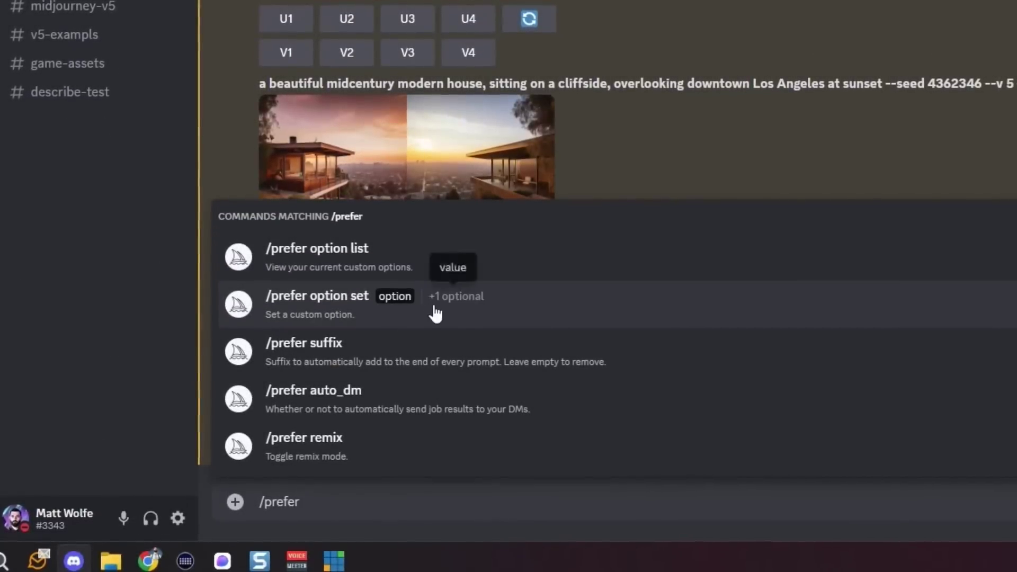
left_click(475, 312)
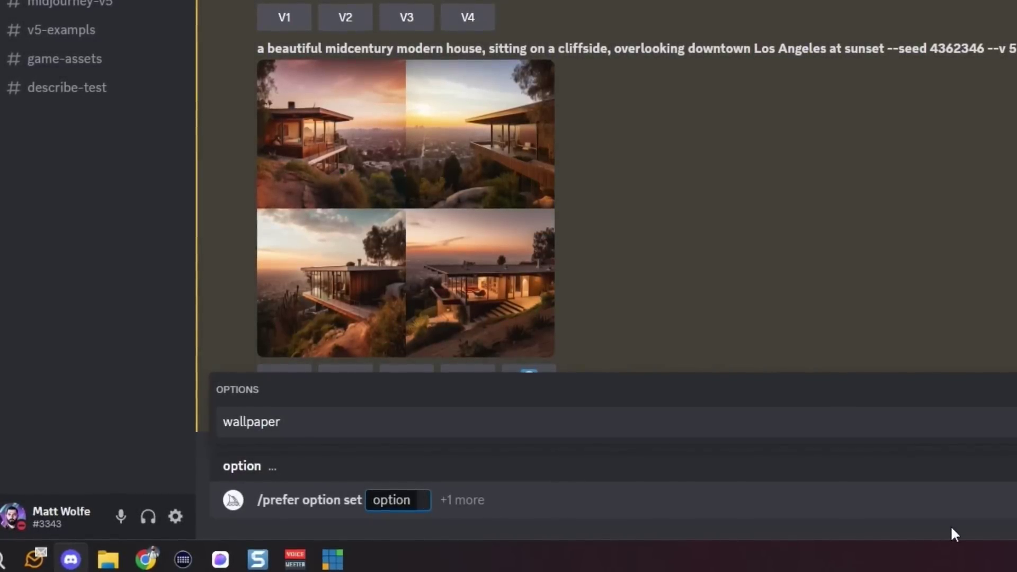
type("cam")
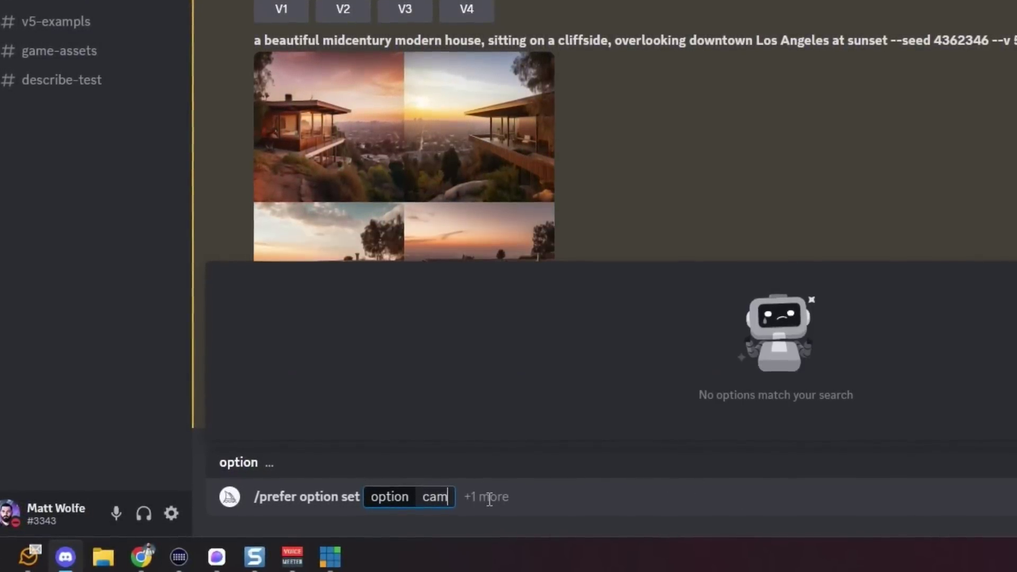
key("Tab")
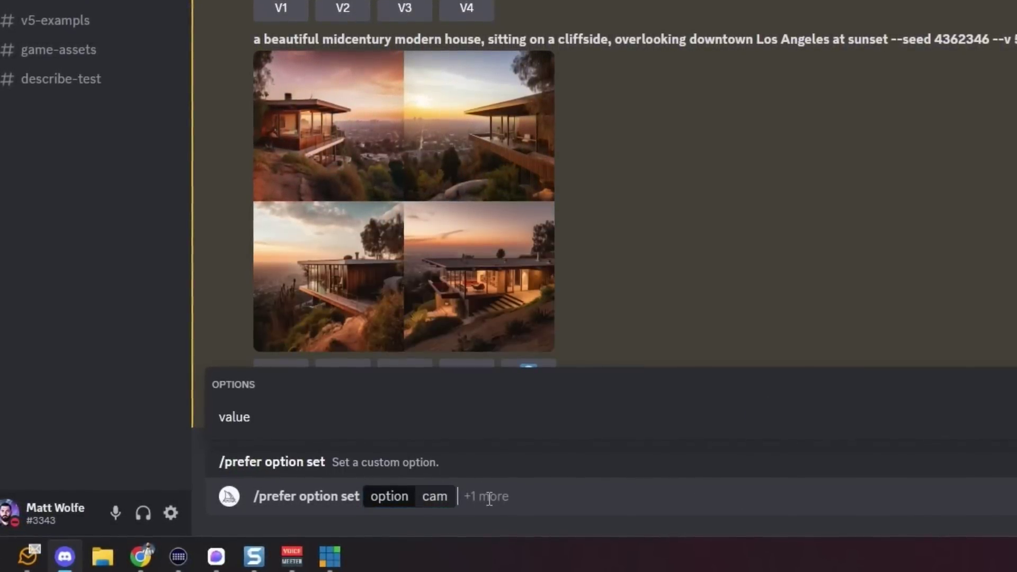
left_click(239, 418)
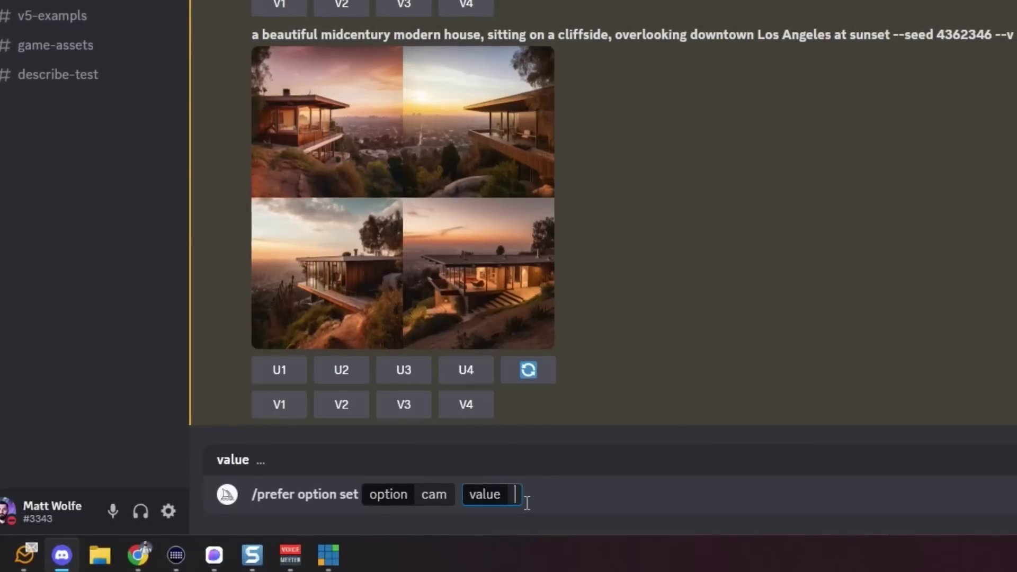
key("ctrl+v")
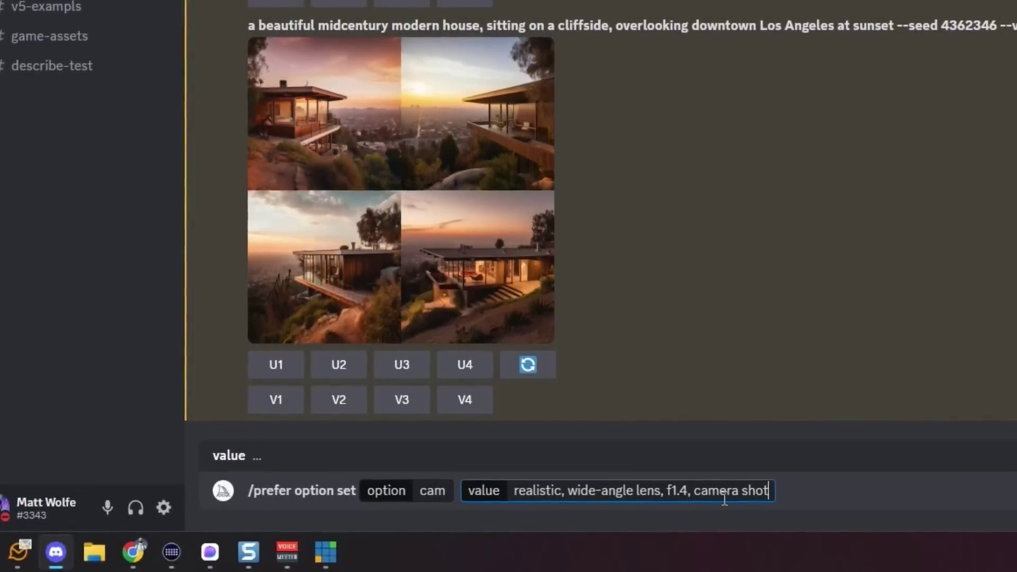
key("Return")
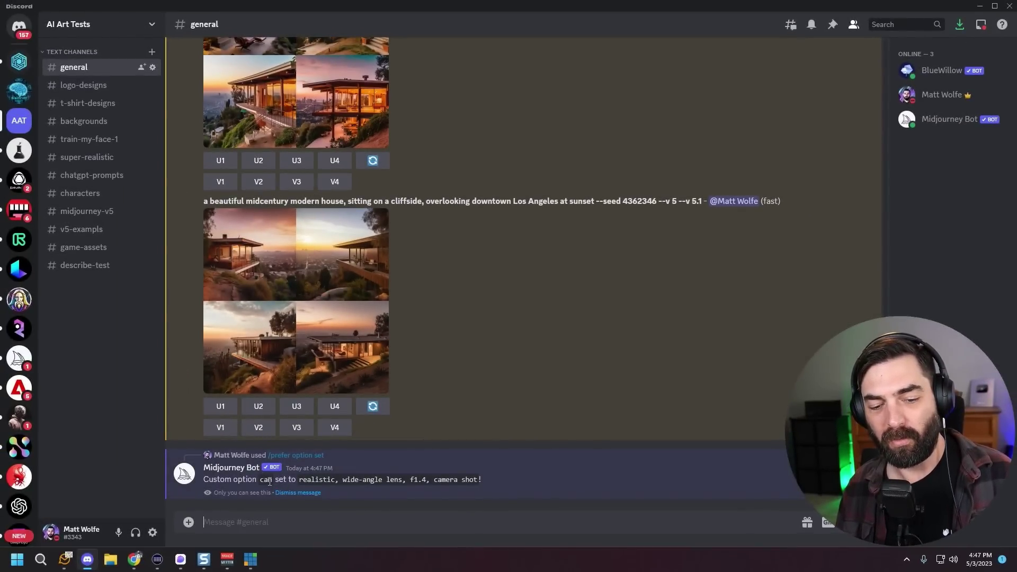
Run /imagine 'a woman on a city sidewalk --cam' and check the expanded style words
left_click_drag(299, 481, 479, 480)
left_click(394, 519)
type("/imagine")
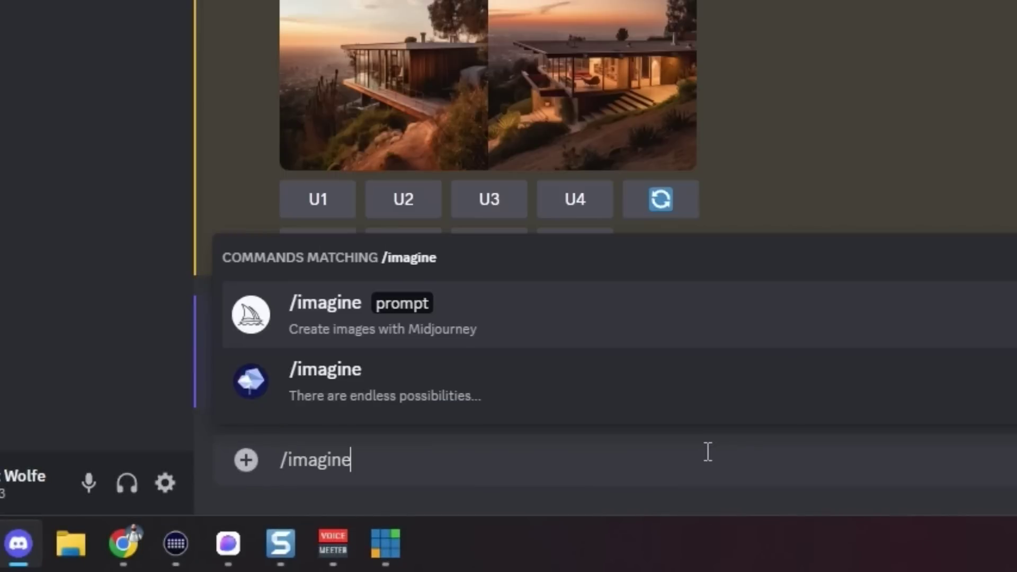
key("Tab")
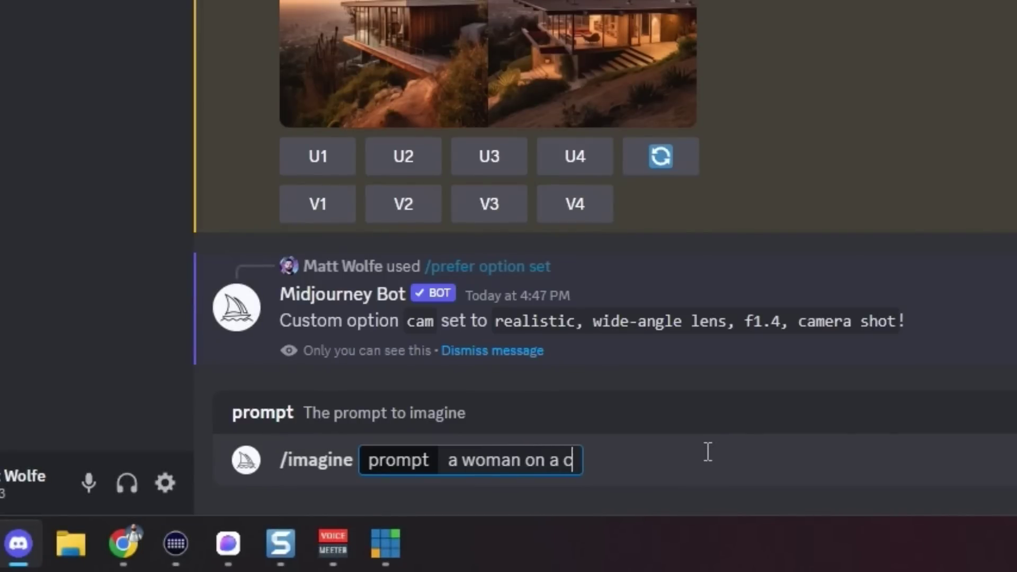
type("a woman on a city sidewalk --cam")
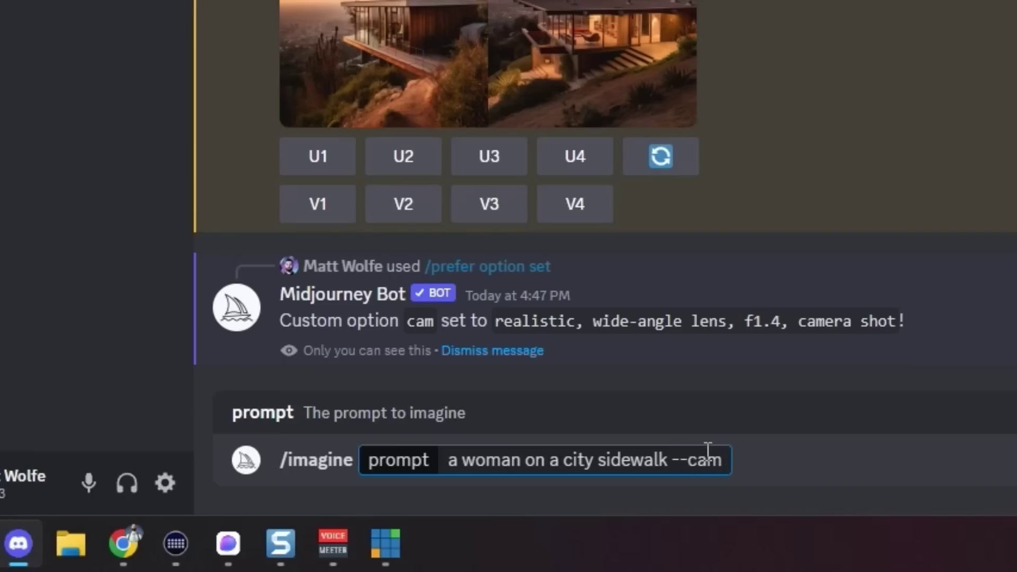
key("Return")
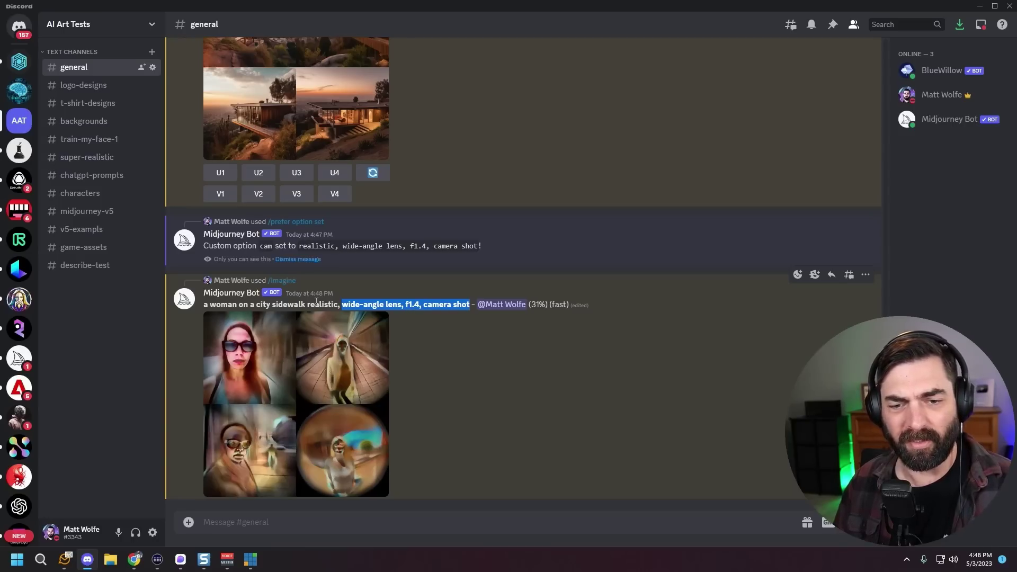
left_click_drag(316, 302, 348, 304)
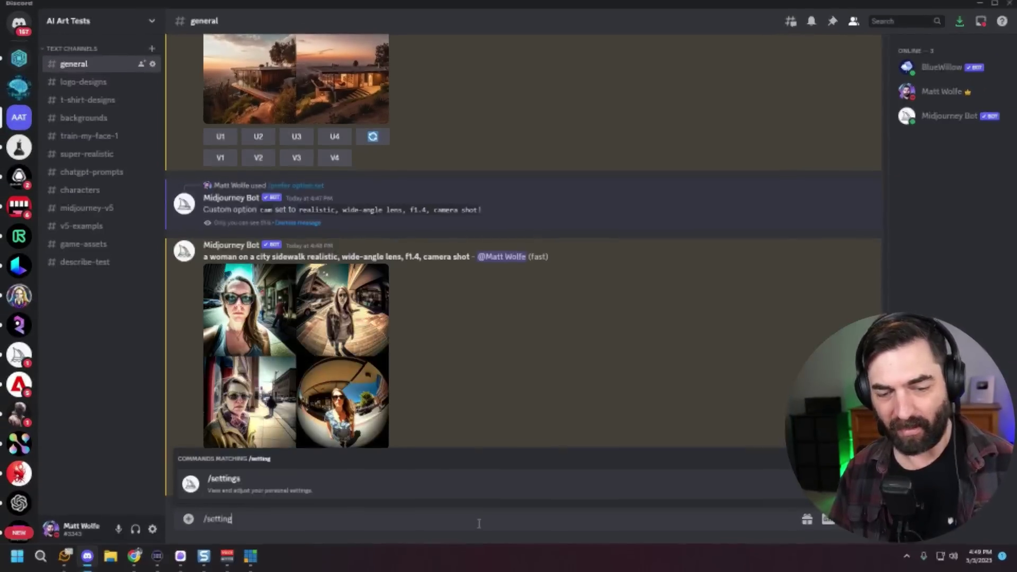
Send the /settings command to show Midjourney's personal settings
key("Return")
key("Return")
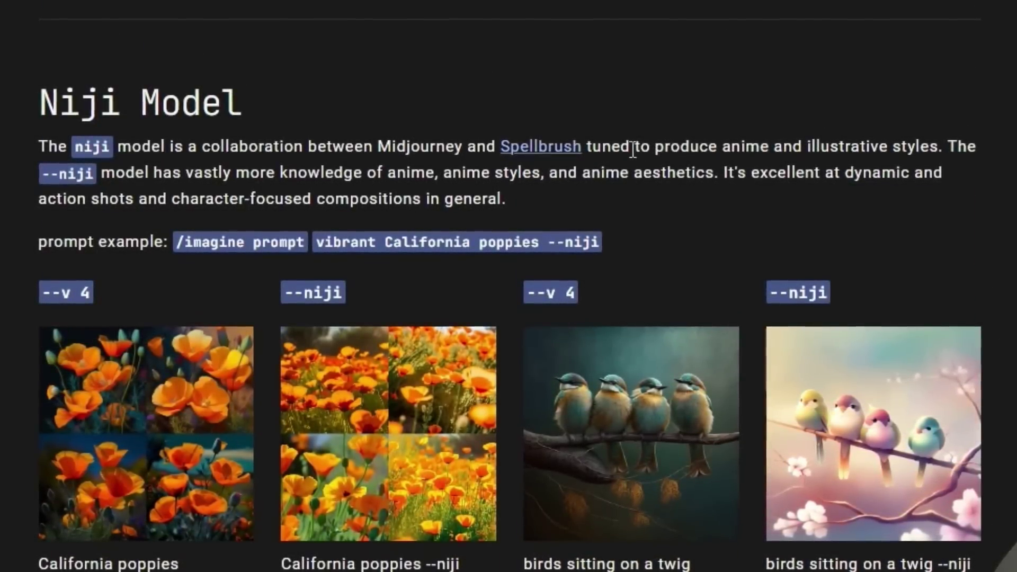
Read the Niji Model note on anime styles, then scroll to the Newest Niji Model style examples
left_click_drag(731, 147, 935, 144)
left_click(934, 144)
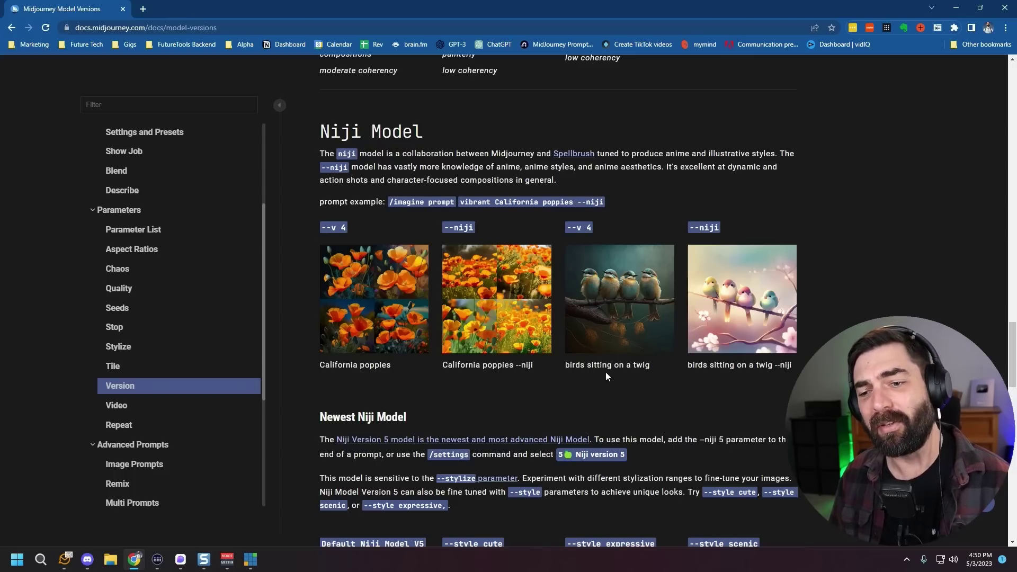
scroll(575, 337, "down", 4)
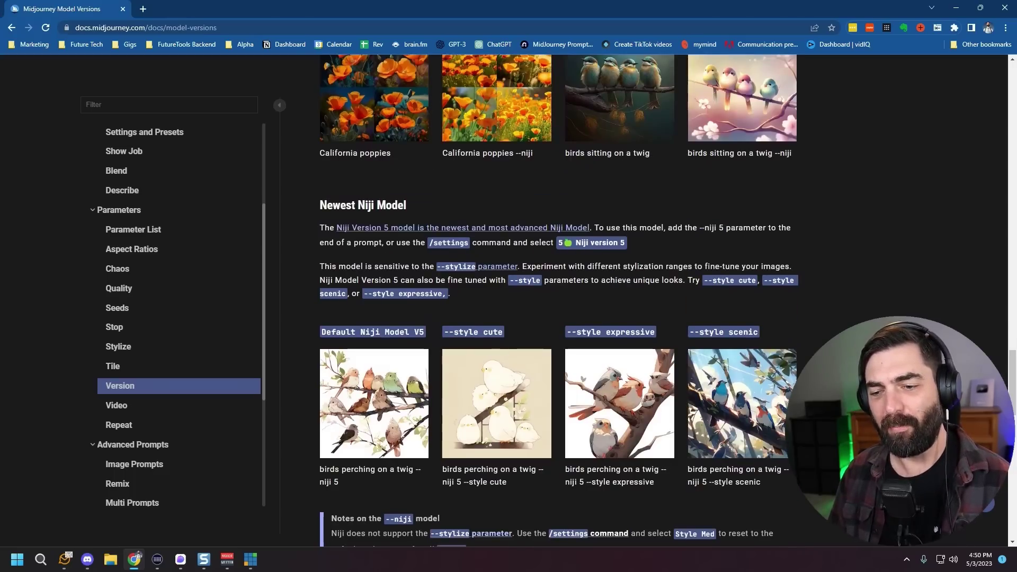
scroll(617, 272, "down", 2)
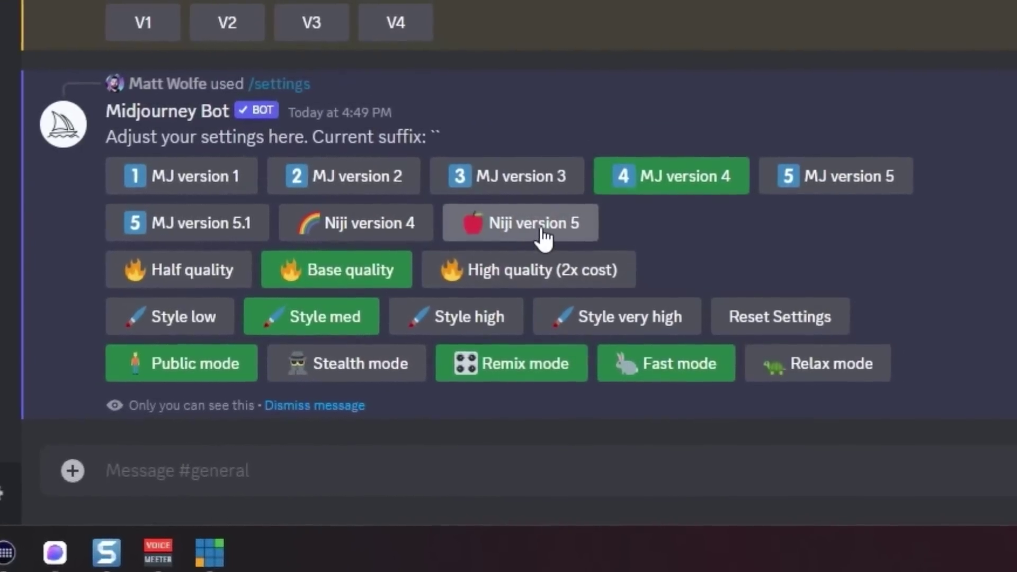
Select Niji version 5 and enter the wolf prompt with --style {cute, expressive, scenic}
left_click(543, 235)
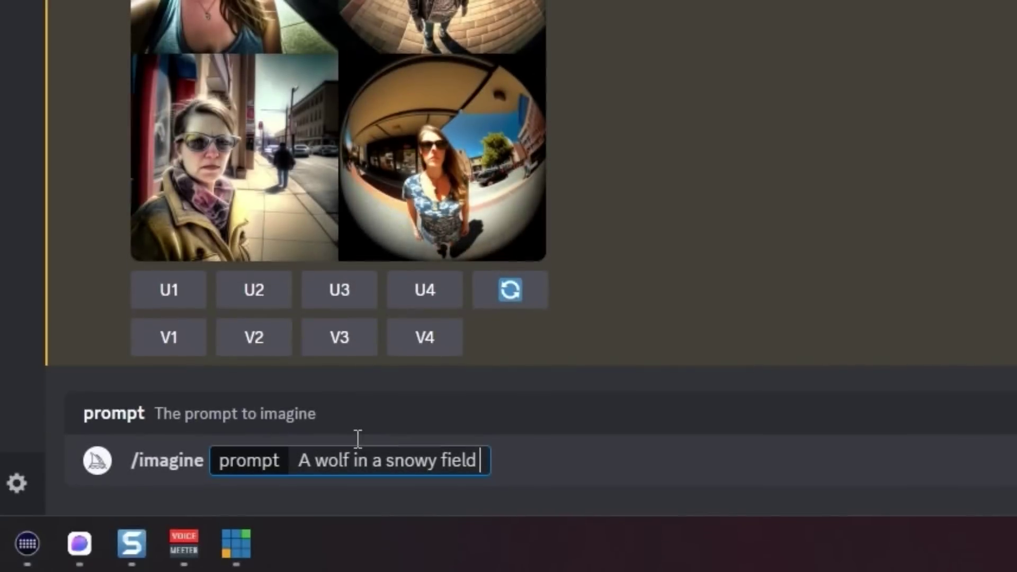
type("--style {")
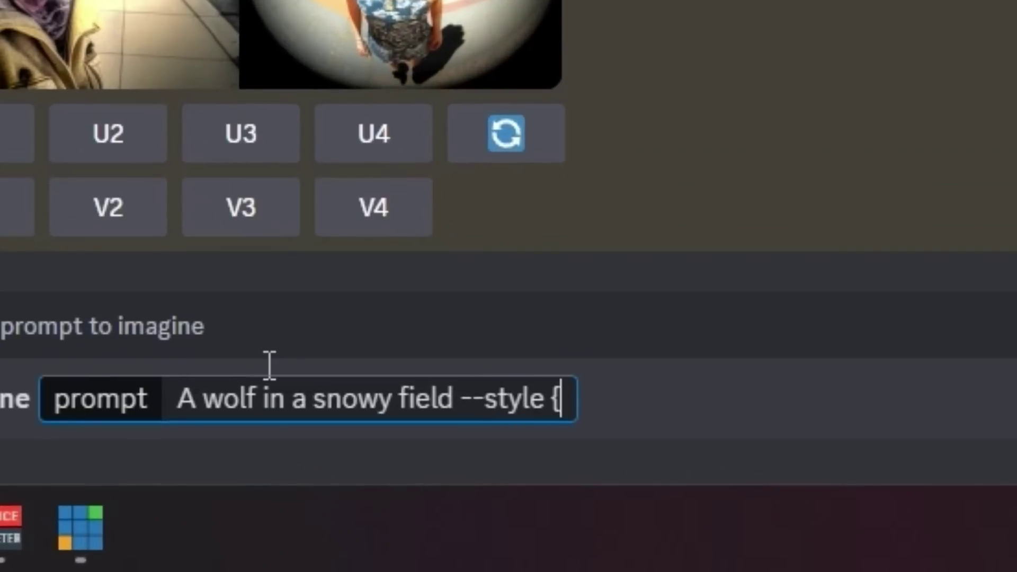
type("cute, expressive")
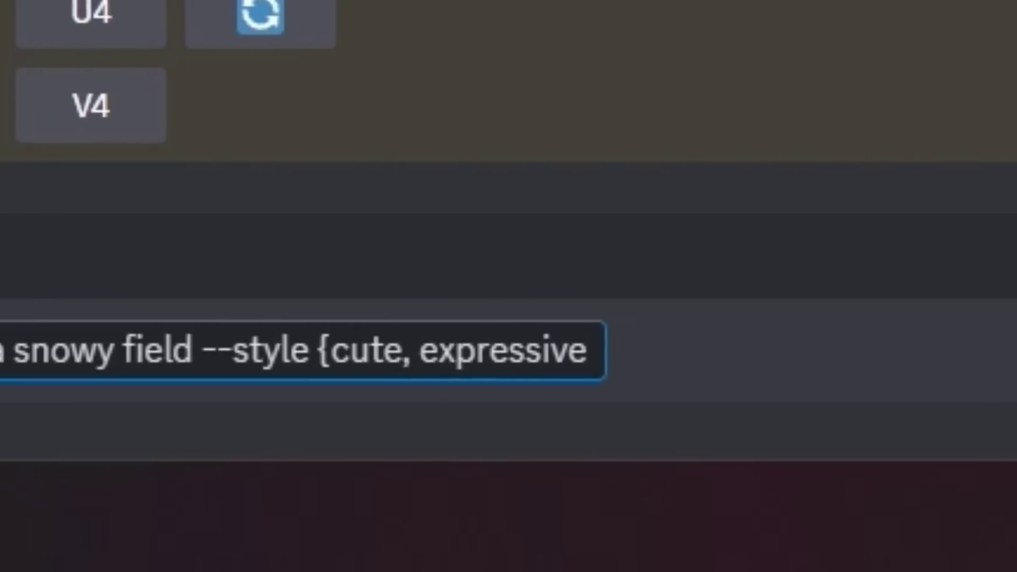
type(", scenic}")
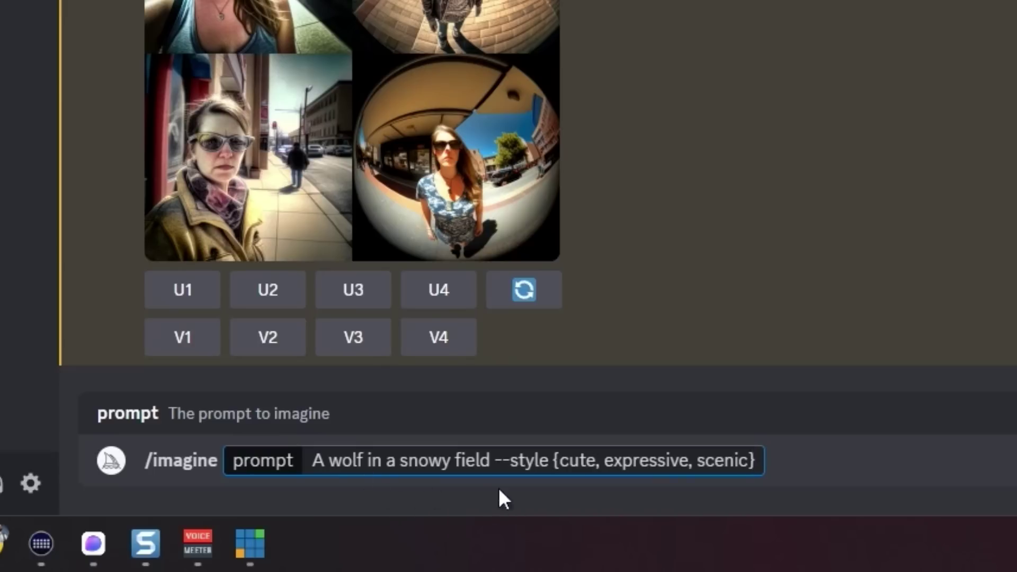
Send the wolf prompt, show its three expanded style prompts, and confirm all three jobs
key("Return")
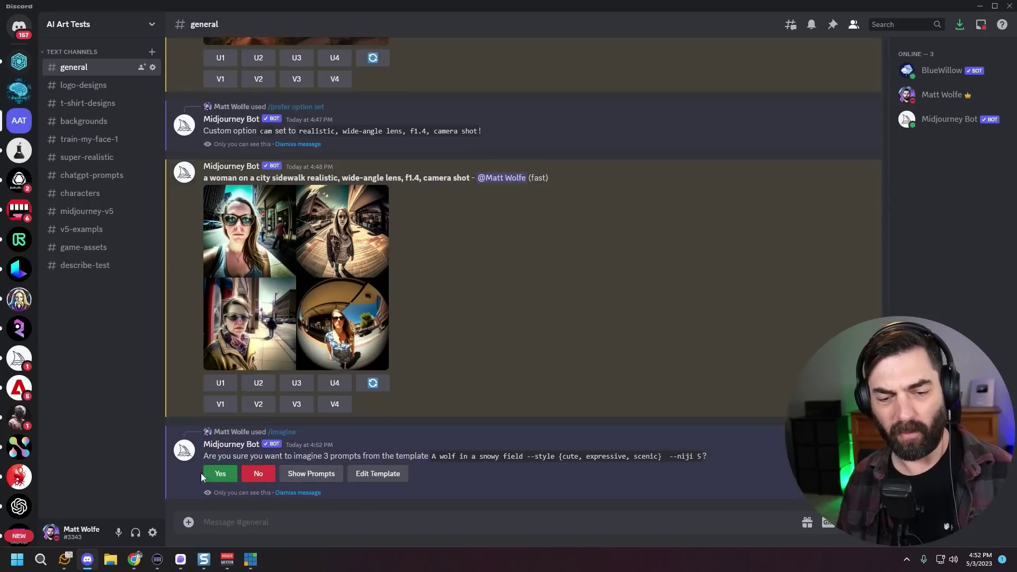
left_click(311, 475)
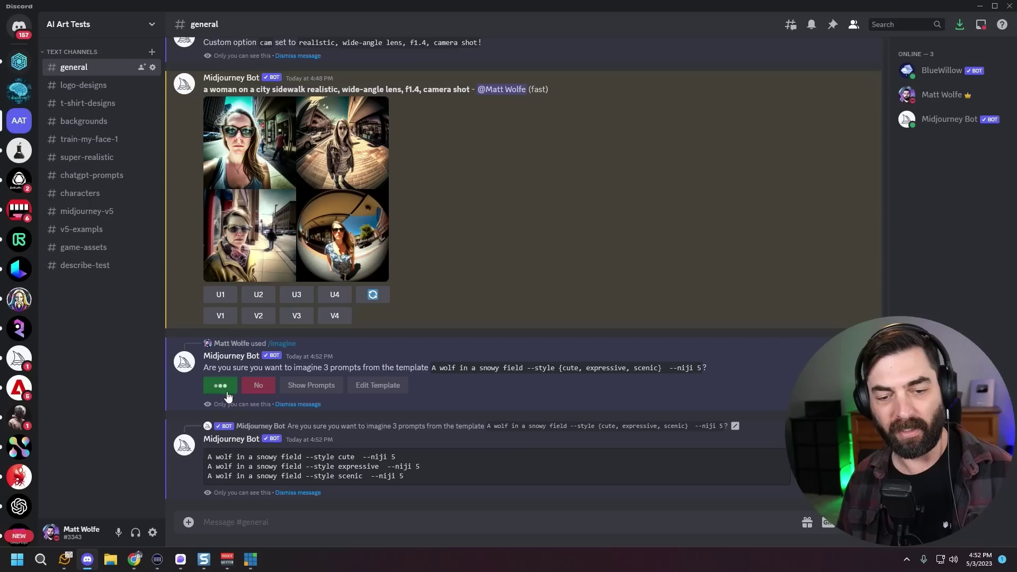
left_click(424, 260)
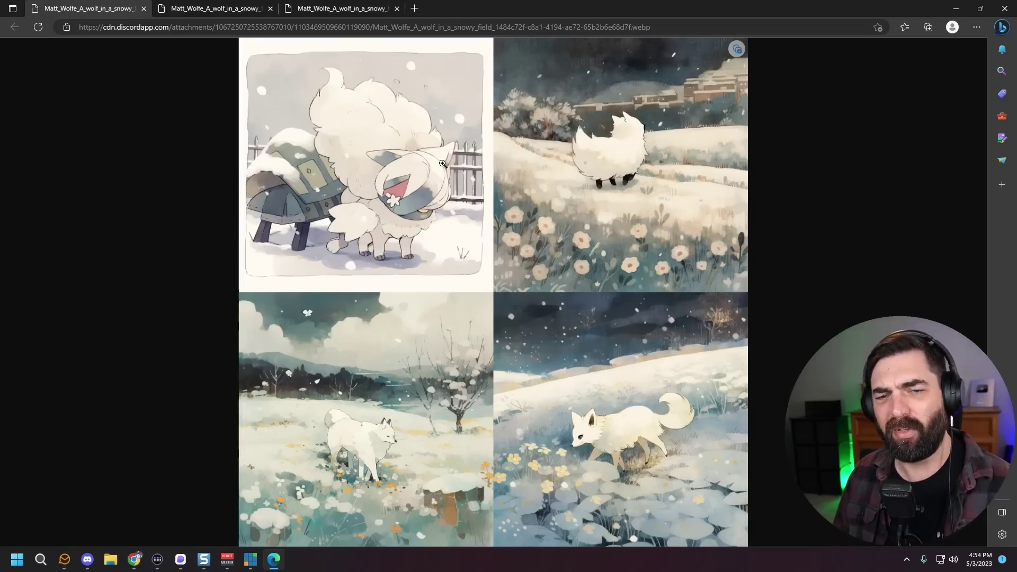
Flip between the grey wolf, anime wolf and watercolor fox grids to compare them
left_click(218, 8)
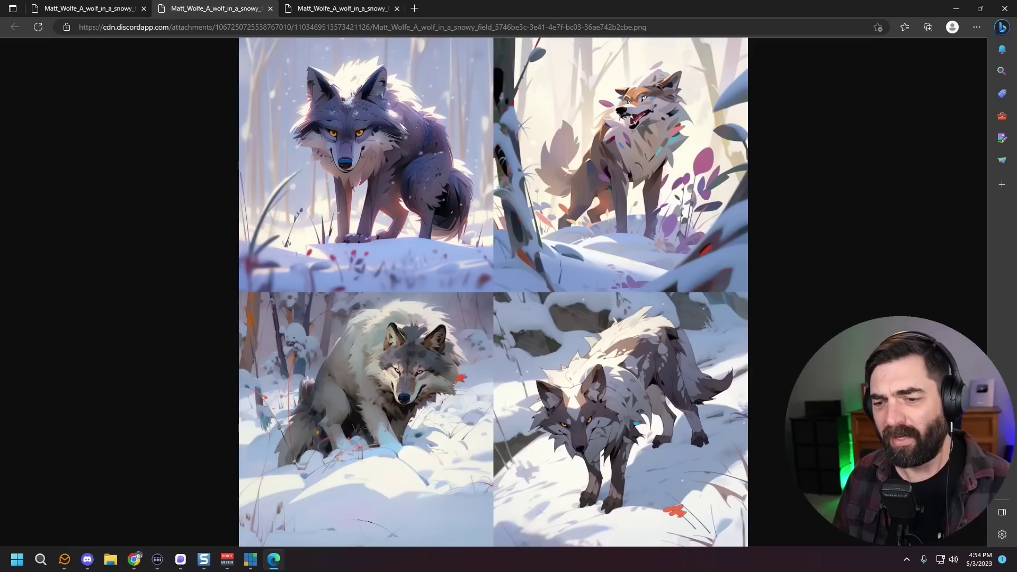
left_click(102, 8)
left_click(183, 6)
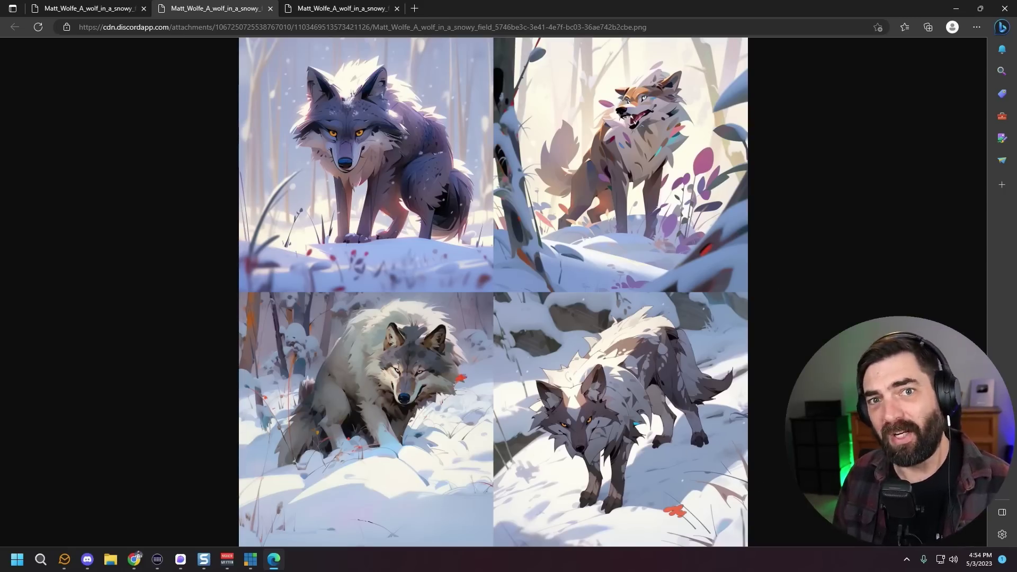
key("ctrl+Tab")
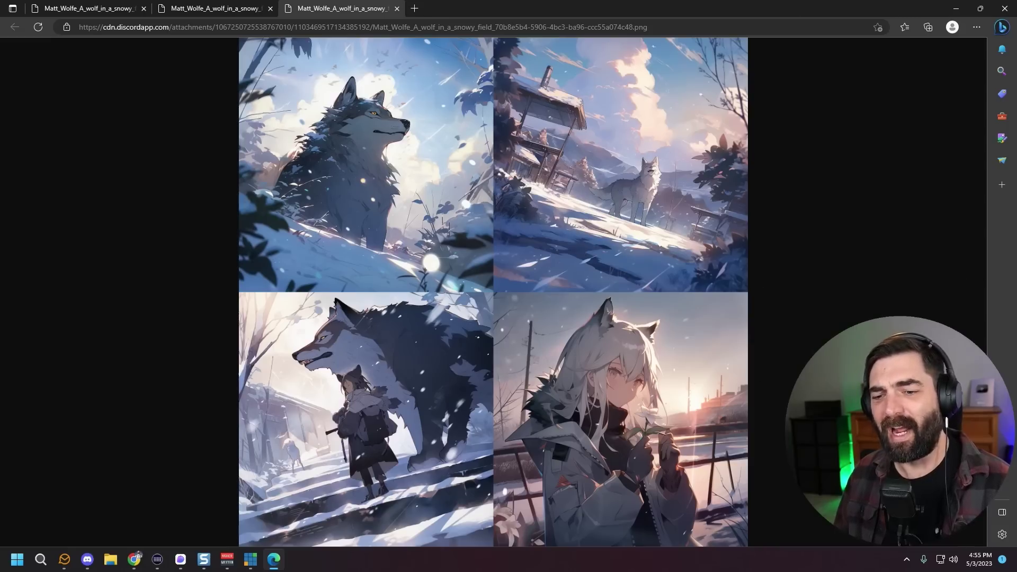
left_click(85, 7)
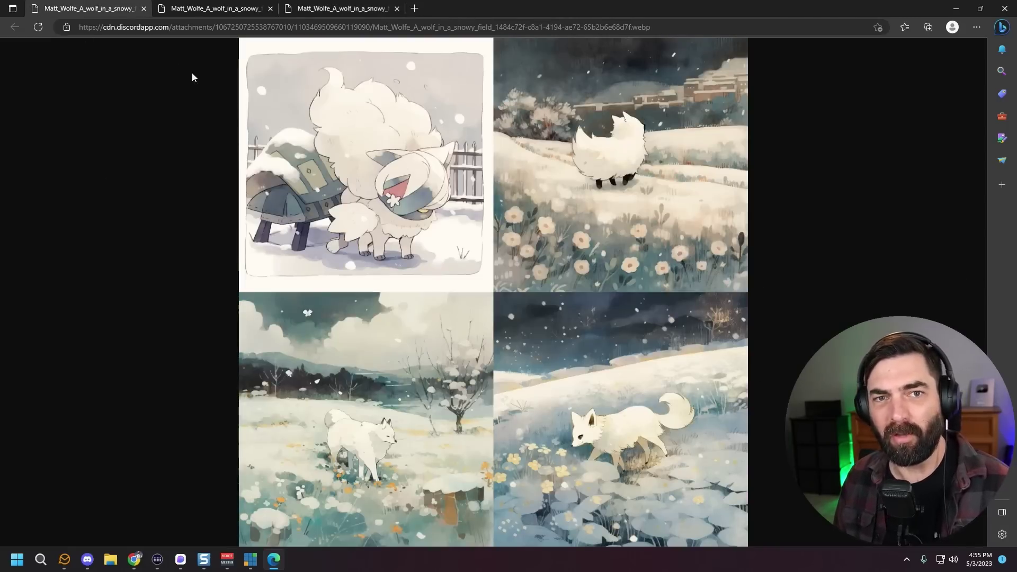
left_click(214, 8)
left_click(361, 5)
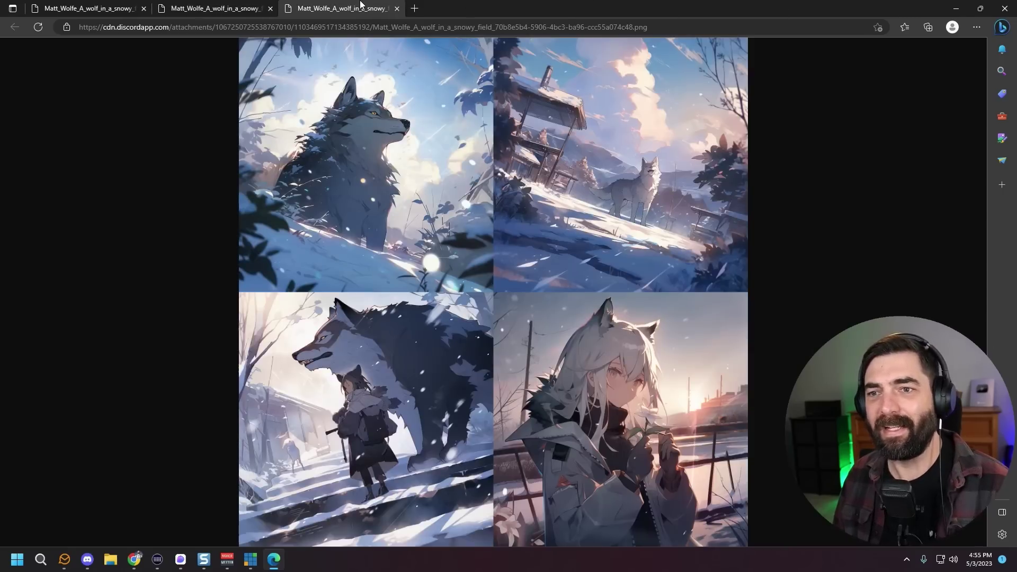
left_click(212, 6)
left_click(116, 6)
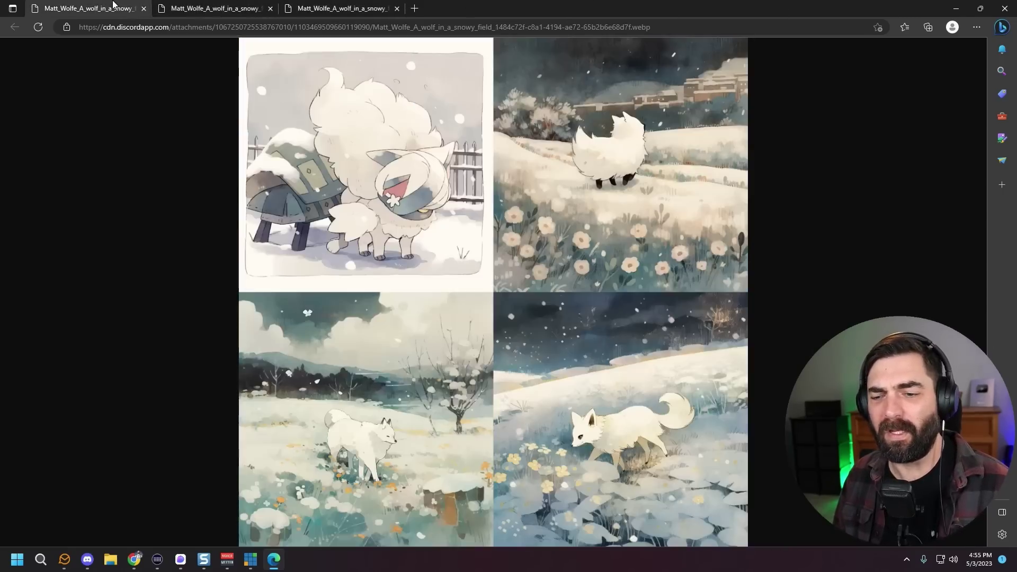
left_click(217, 5)
Close Edge and copy the earlier wolf /imagine prompt text from the chat
key("alt+F4")
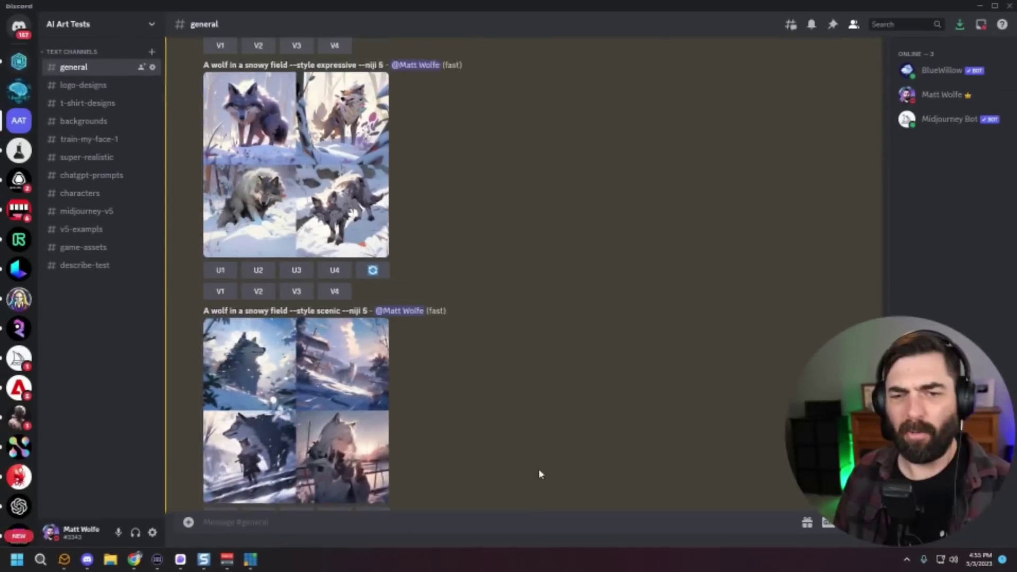
scroll(538, 473, "up", 3)
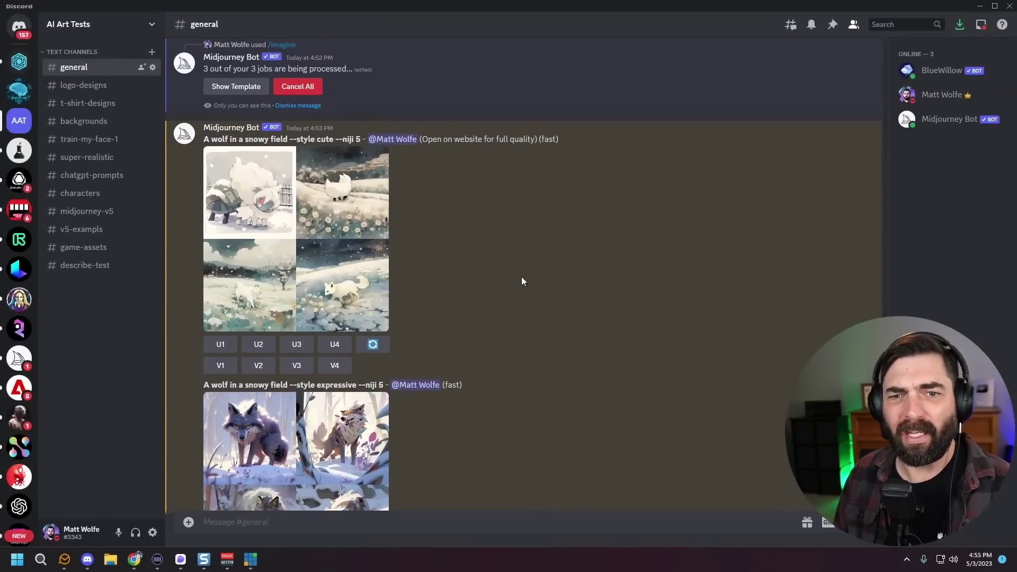
scroll(583, 304, "up", 5)
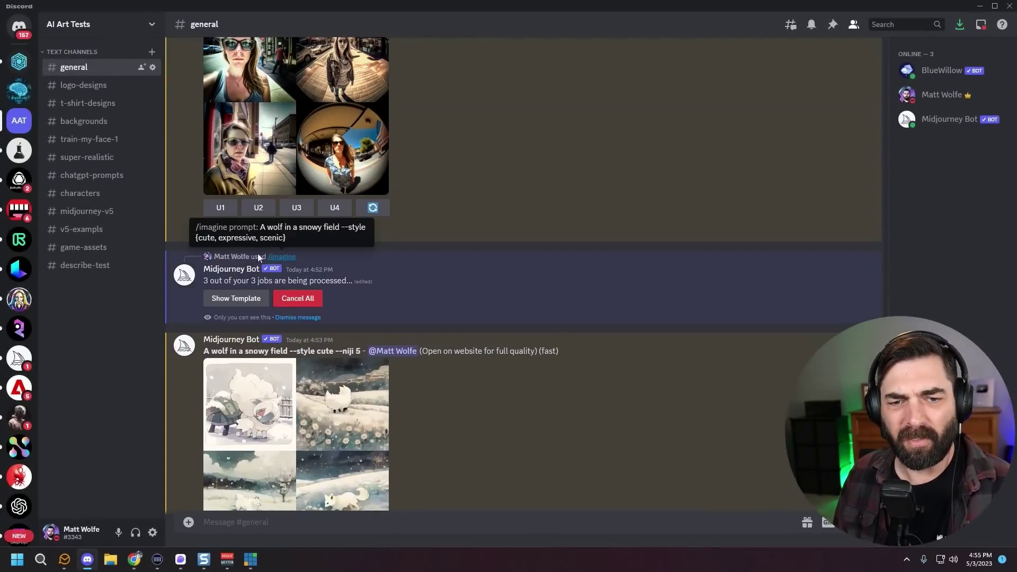
left_click_drag(306, 240, 260, 229)
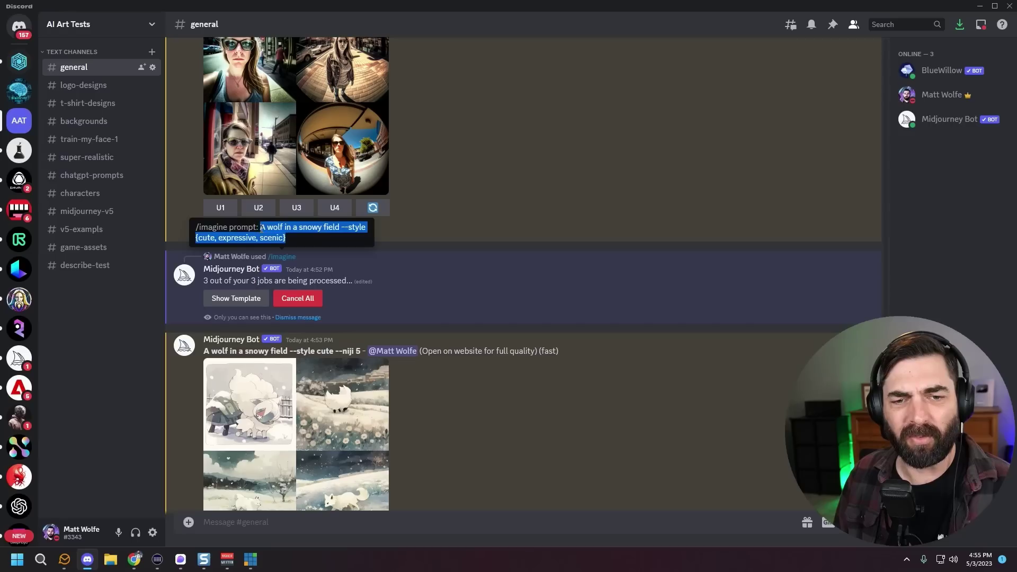
right_click(269, 229)
left_click(297, 241)
scroll(453, 487, "down", 10)
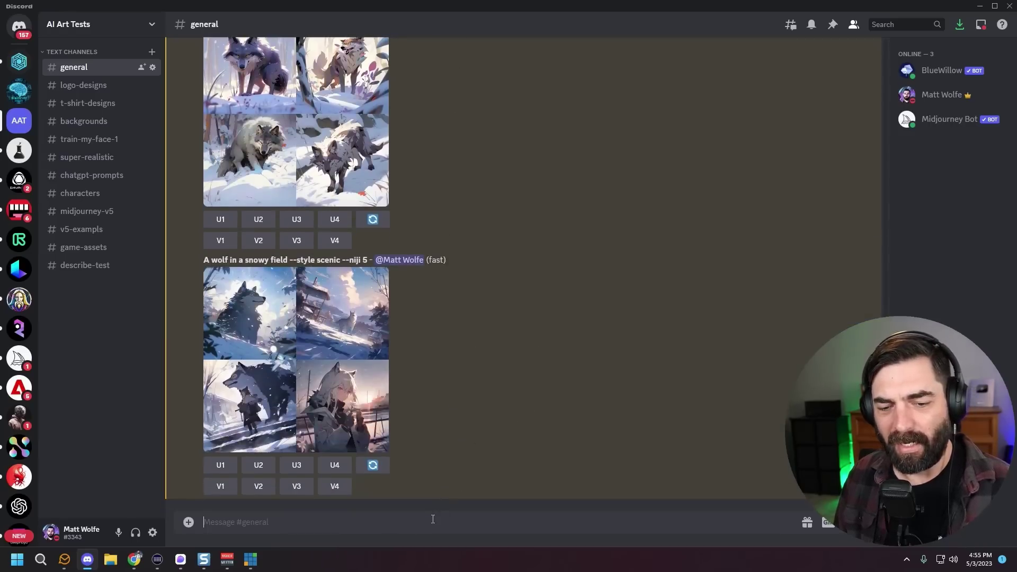
Paste it into /imagine, changing the subject to a monkey wearing a tophat on the beach with --seed 32519328
type("/imagine")
key("Return")
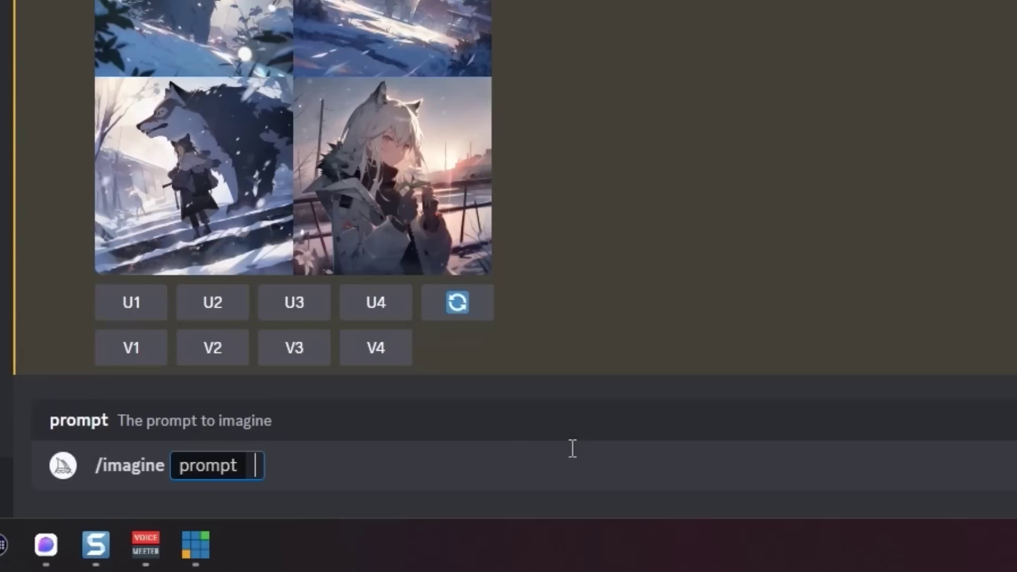
key("ctrl+v")
key("ctrl+Left")
key("ctrl+Left")
key("ctrl+Left")
key("ctrl+Left")
key("ctrl+BackSpace")
key("ctrl+BackSpace")
key("ctrl+BackSpace")
key("ctrl+BackSpace")
key("ctrl+BackSpace")
type("monkey wearing ")
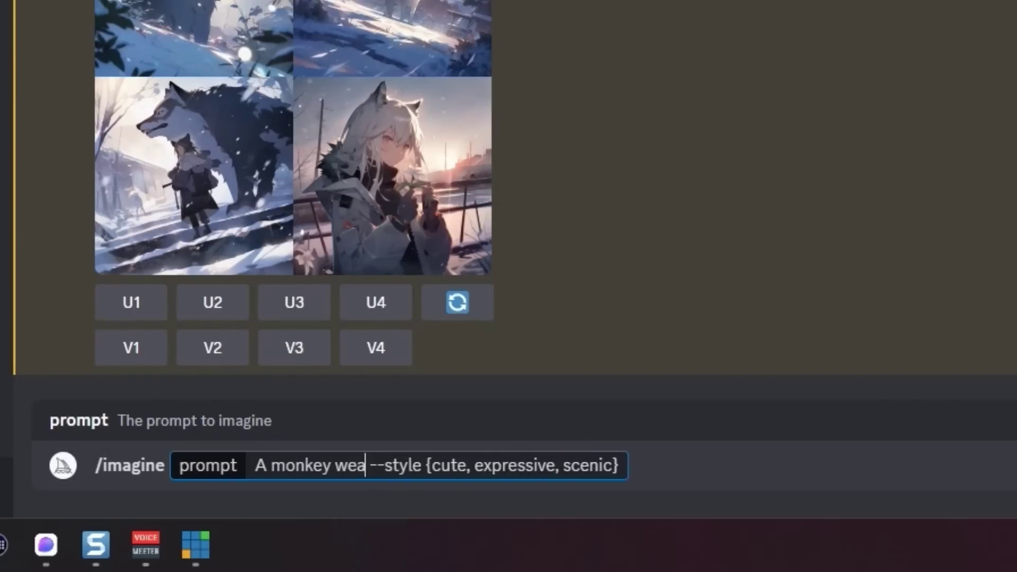
type("a tophat on the bea")
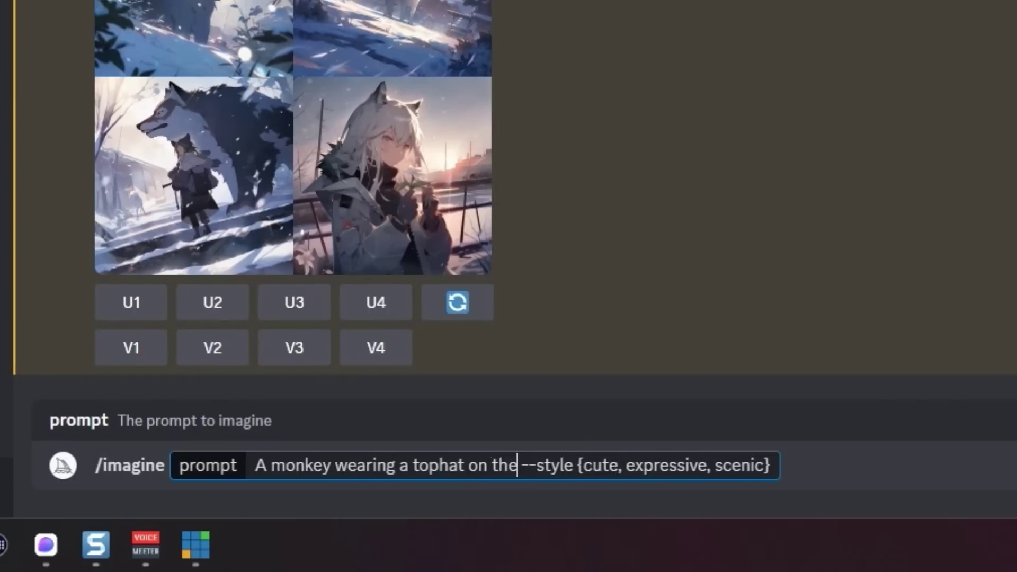
type("ch --seed ")
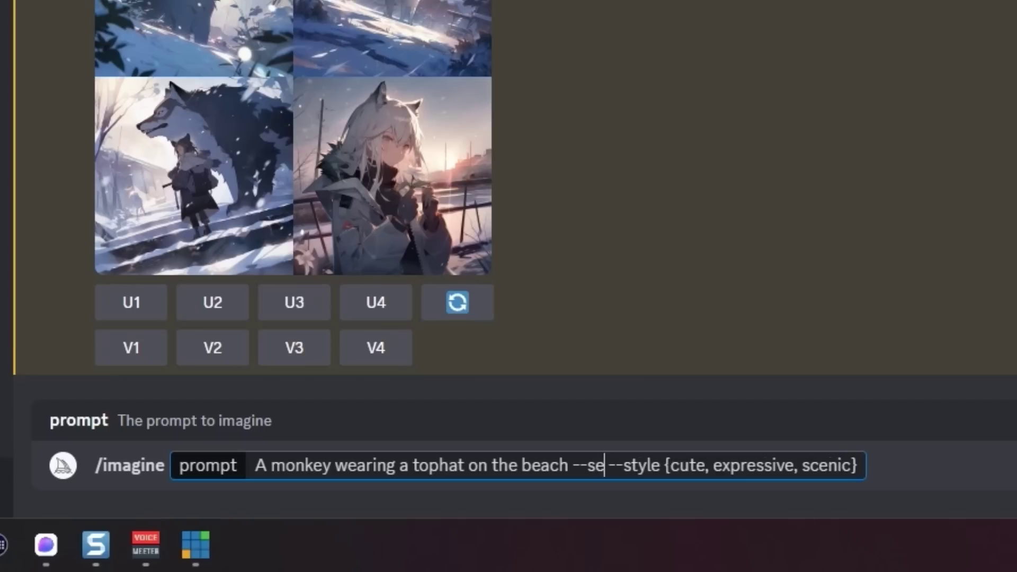
type("325193286")
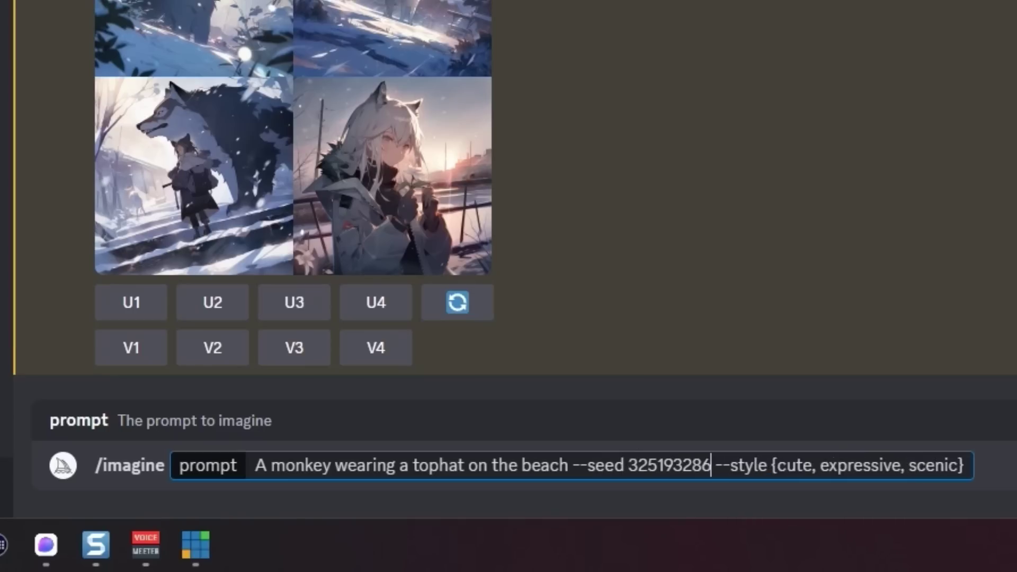
key("BackSpace")
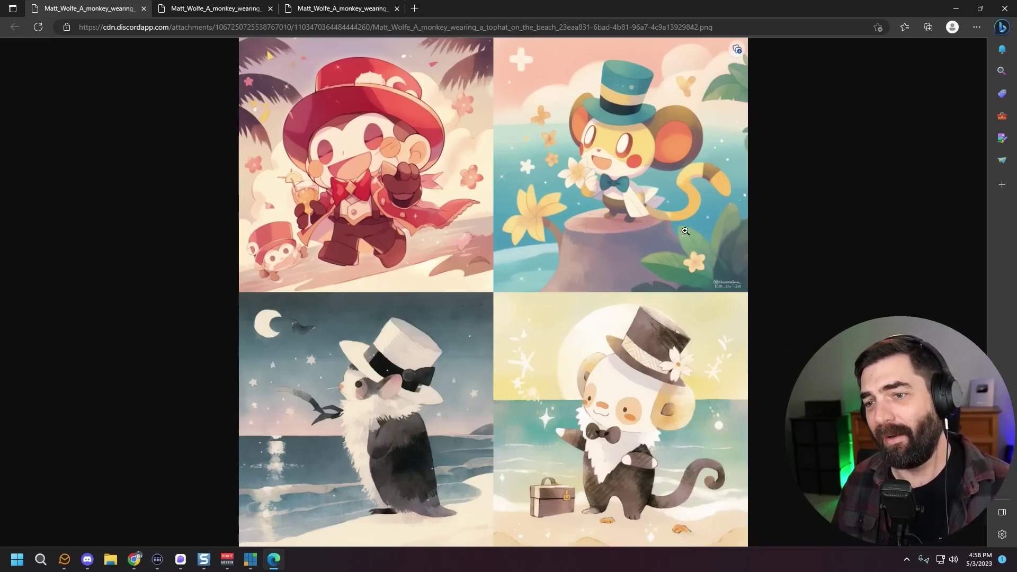
Flip between the cartoon top-hat, flower-hat and anime beach monkey grids, ending on the anime beach one
left_click(231, 7)
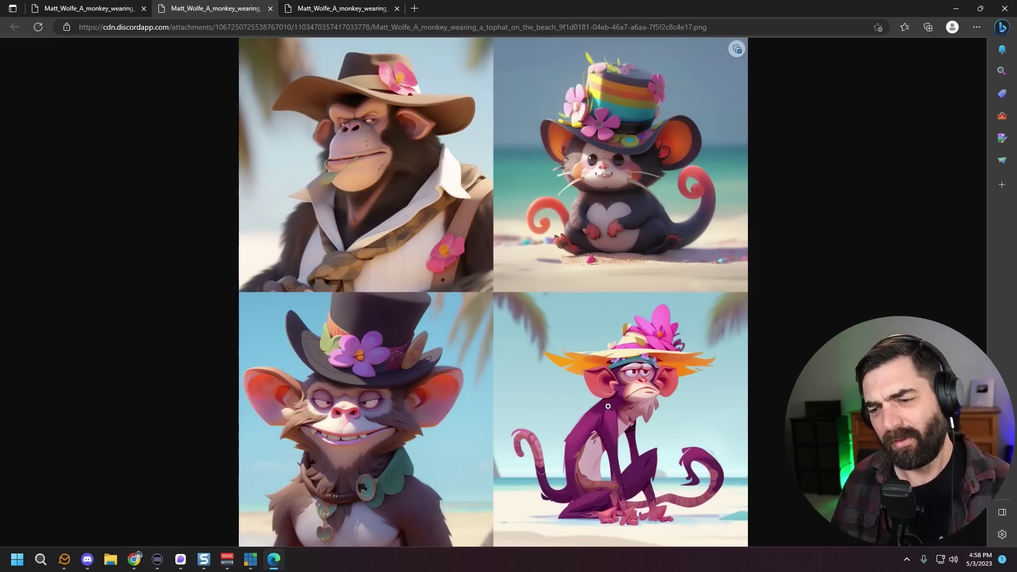
key("ctrl+Tab")
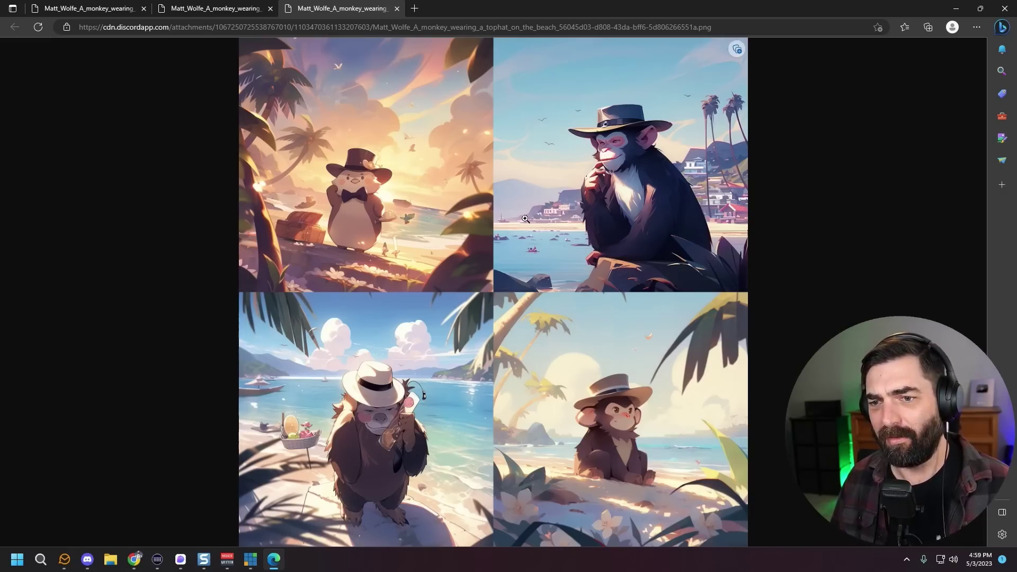
left_click(97, 5)
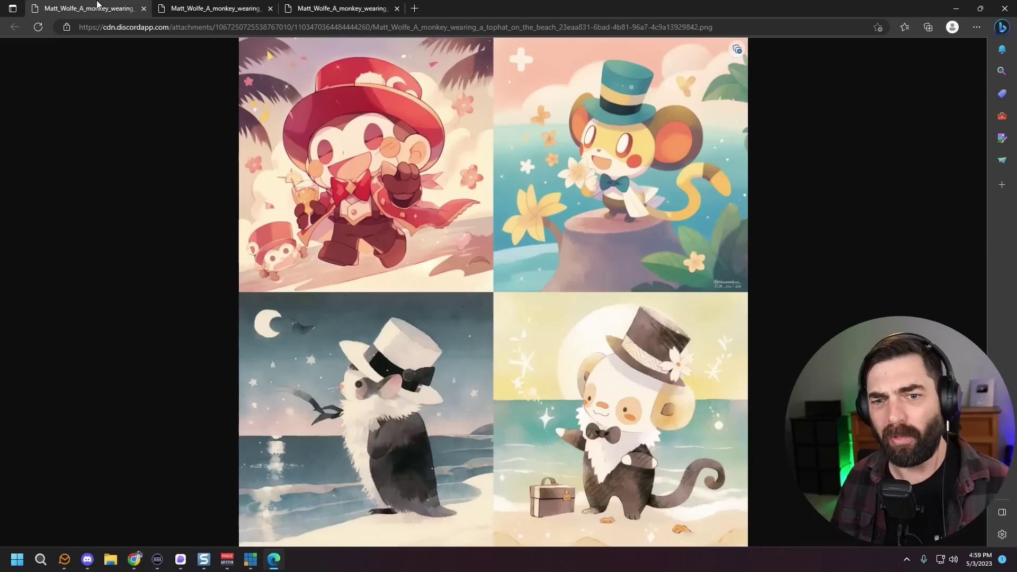
left_click(202, 6)
left_click(299, 6)
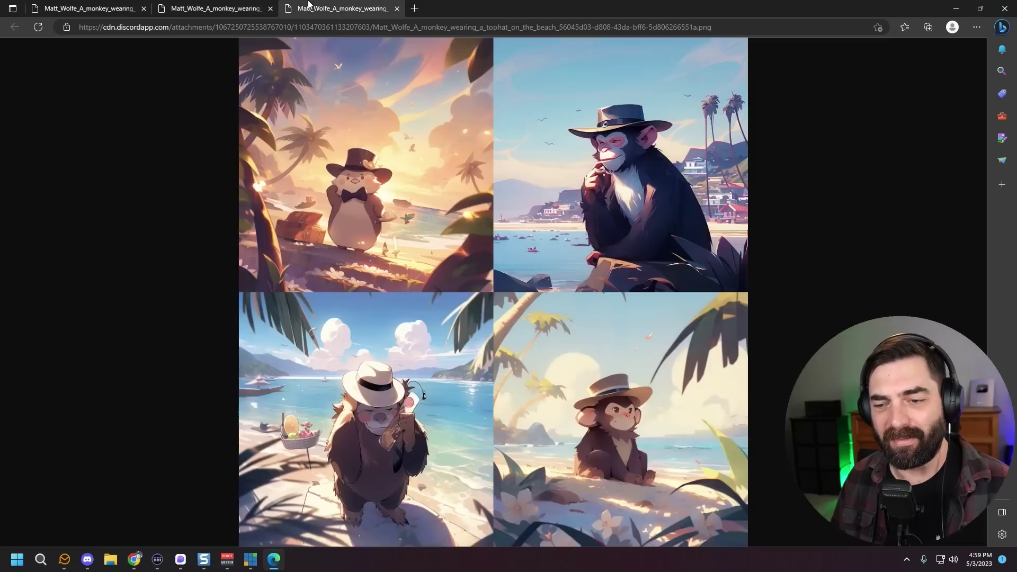
left_click(237, 4)
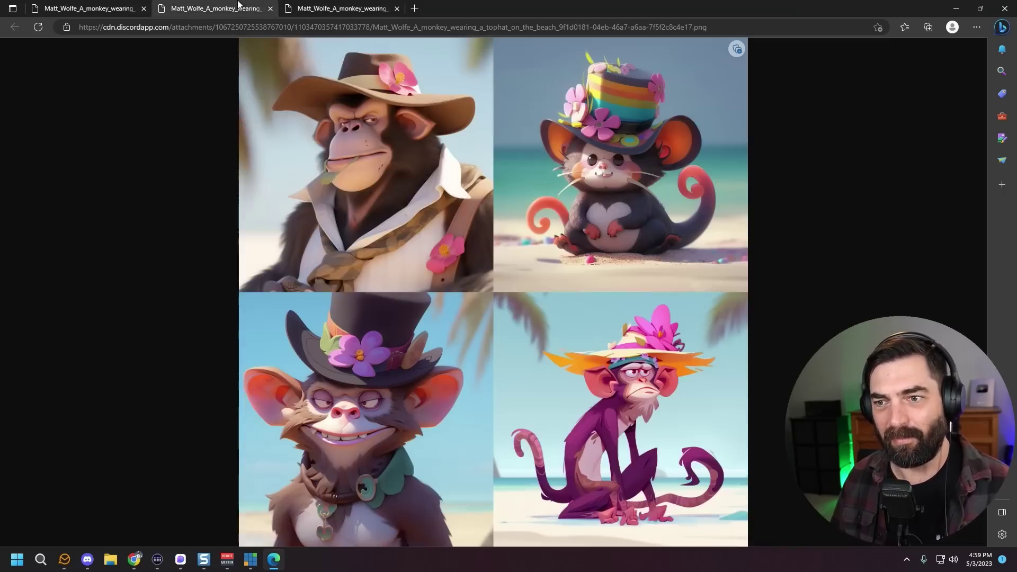
left_click(149, 7)
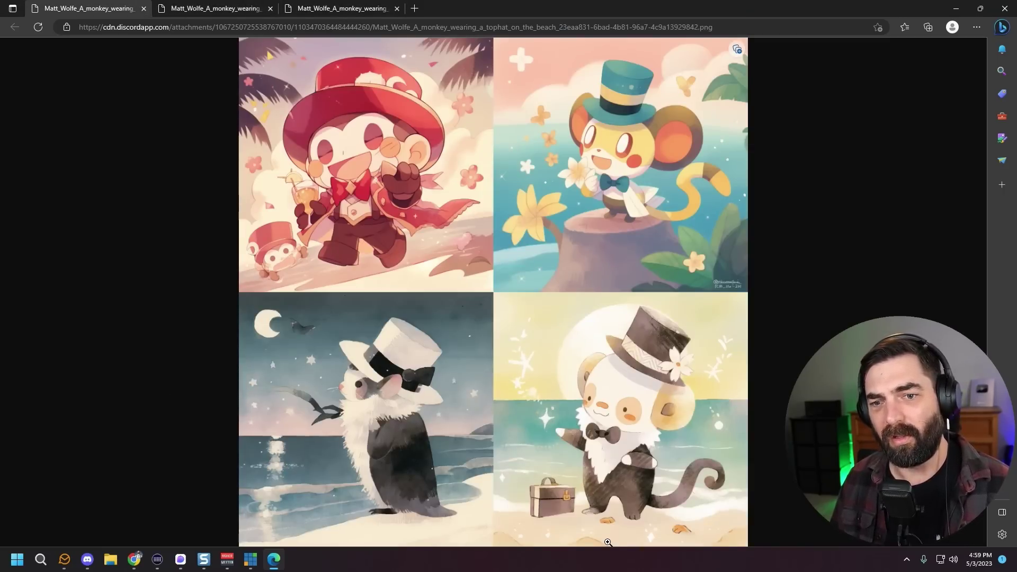
left_click(221, 7)
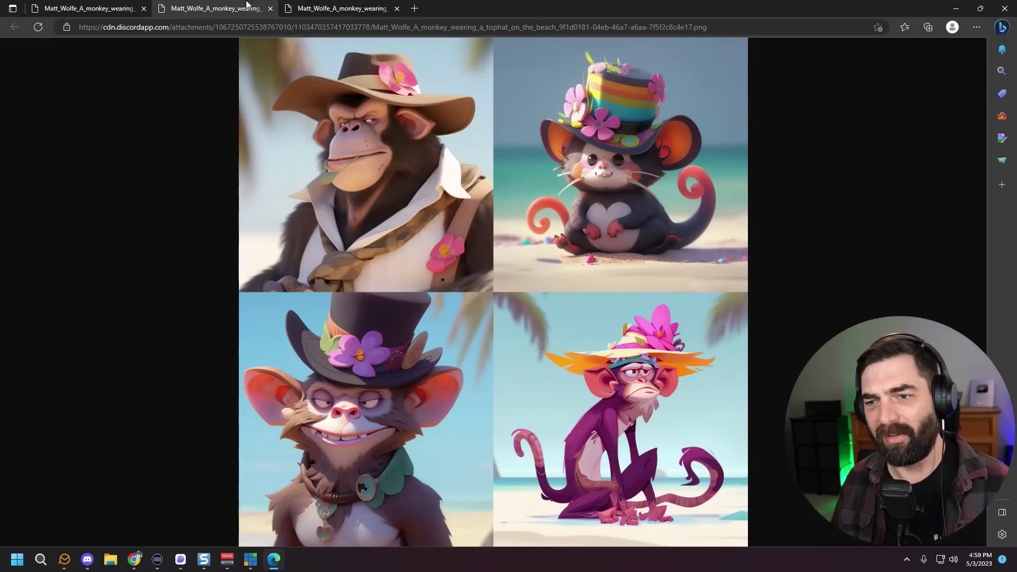
left_click(346, 4)
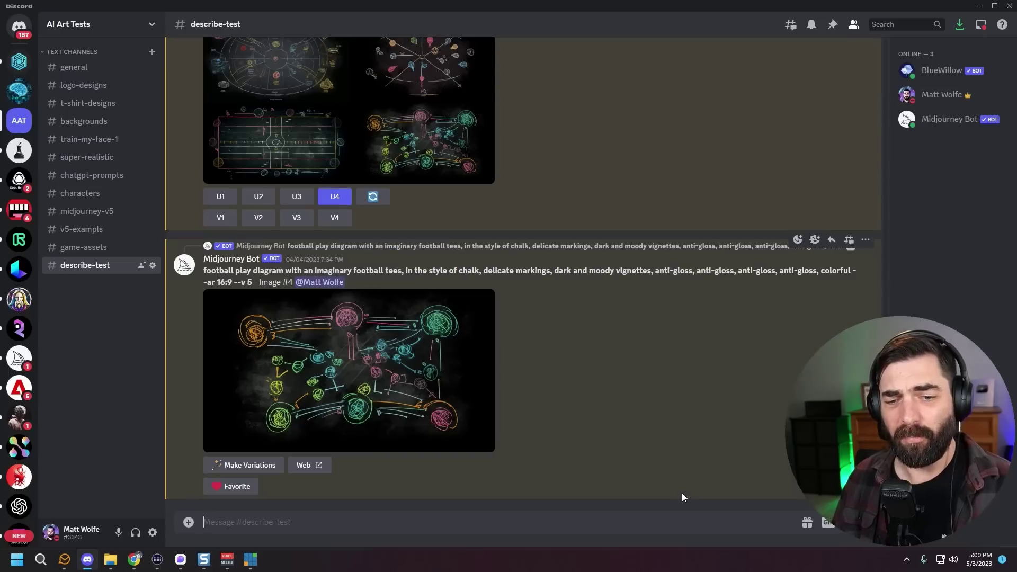
Send /describe with the magenta lightsaber portrait dragged in from File Explorer
type("/descri")
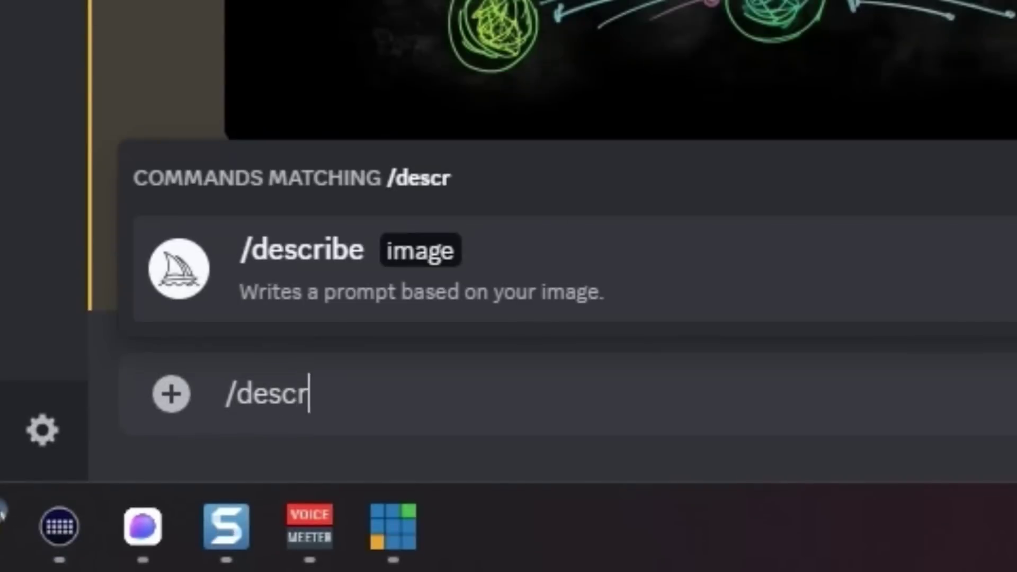
key("Tab")
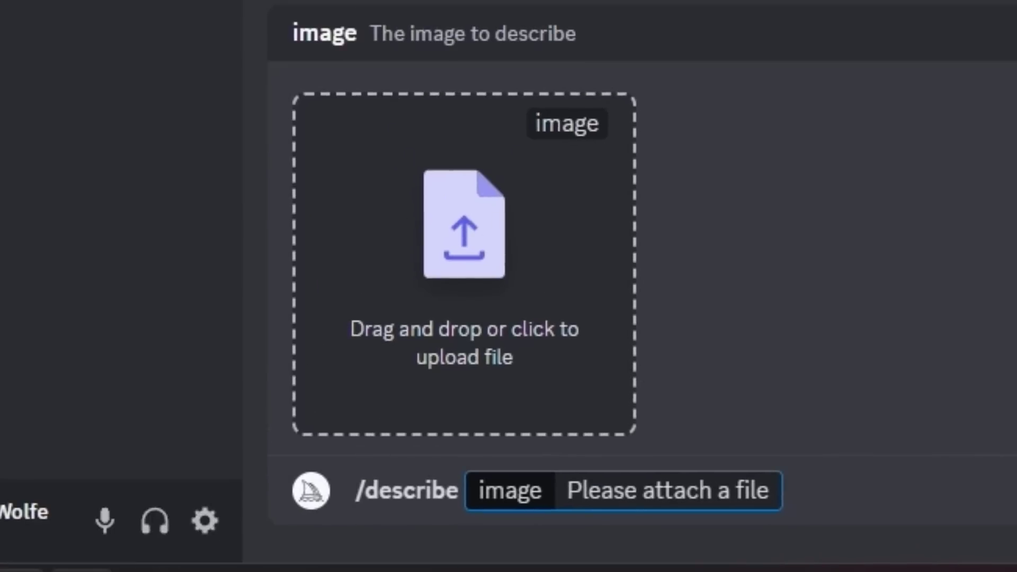
key("alt+Tab")
left_click_drag(773, 361, 507, 404)
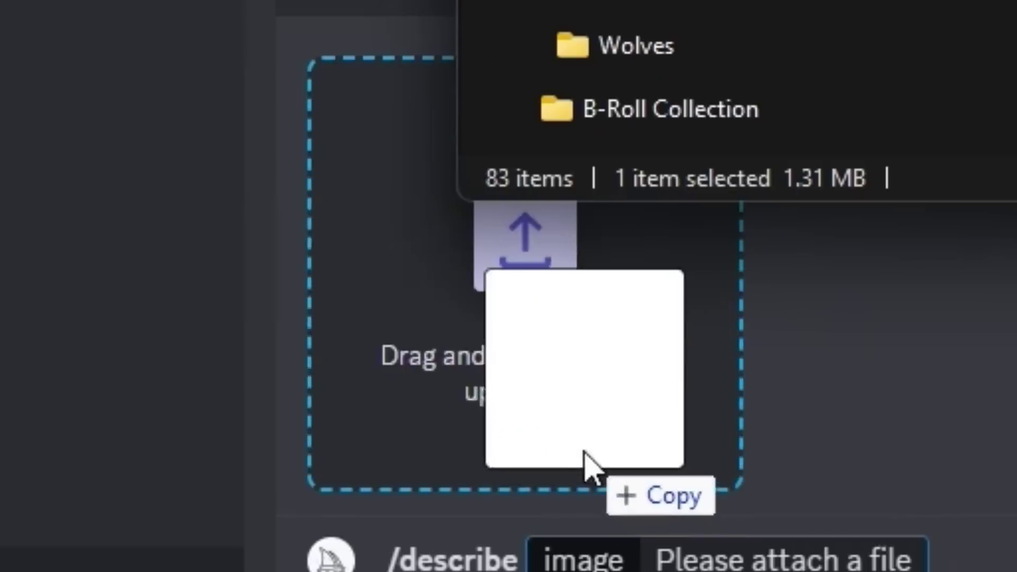
left_click_drag(581, 456, 461, 409)
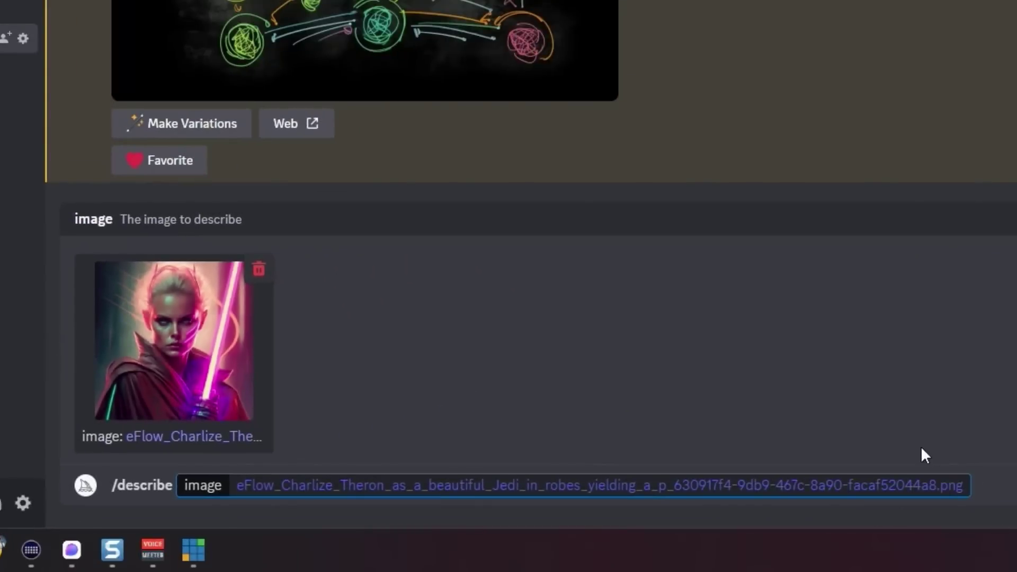
key("Return")
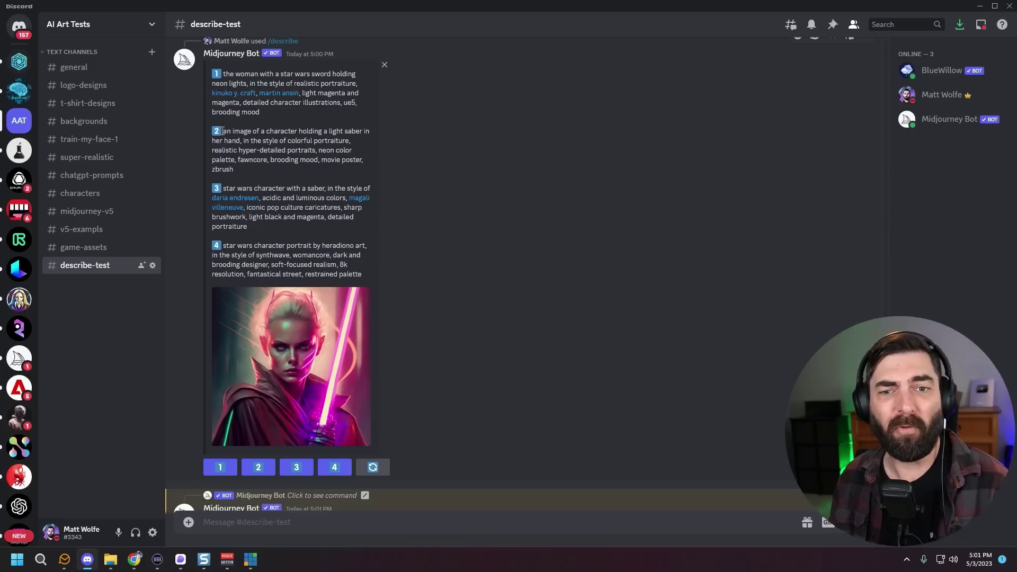
left_click_drag(345, 102, 356, 101)
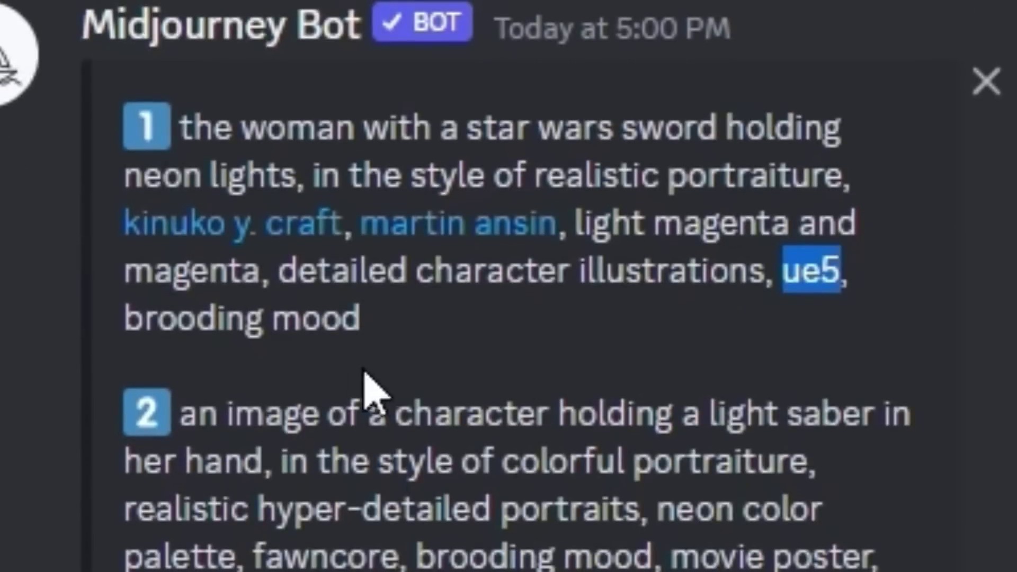
left_click_drag(125, 318, 391, 357)
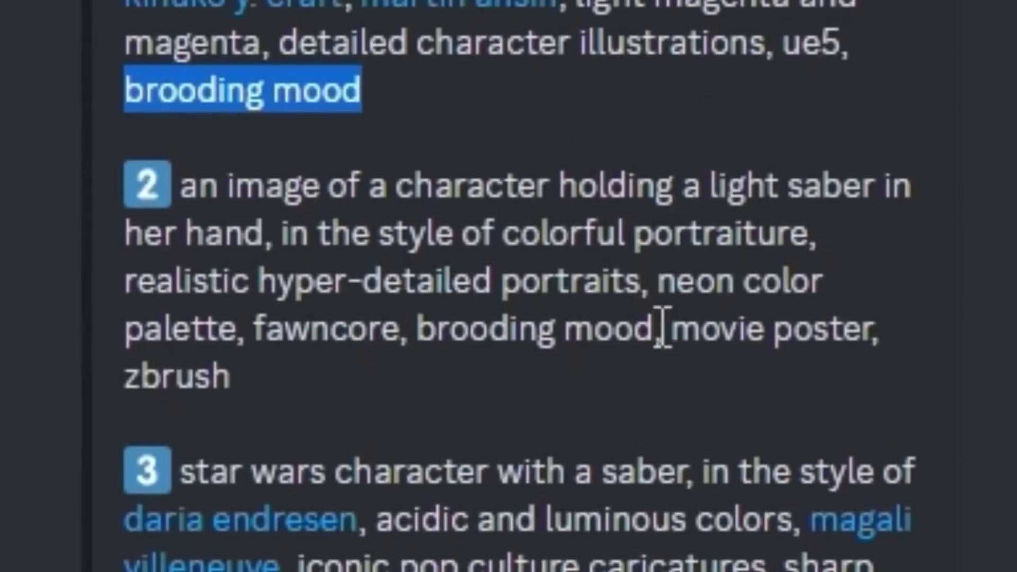
double_click(684, 328)
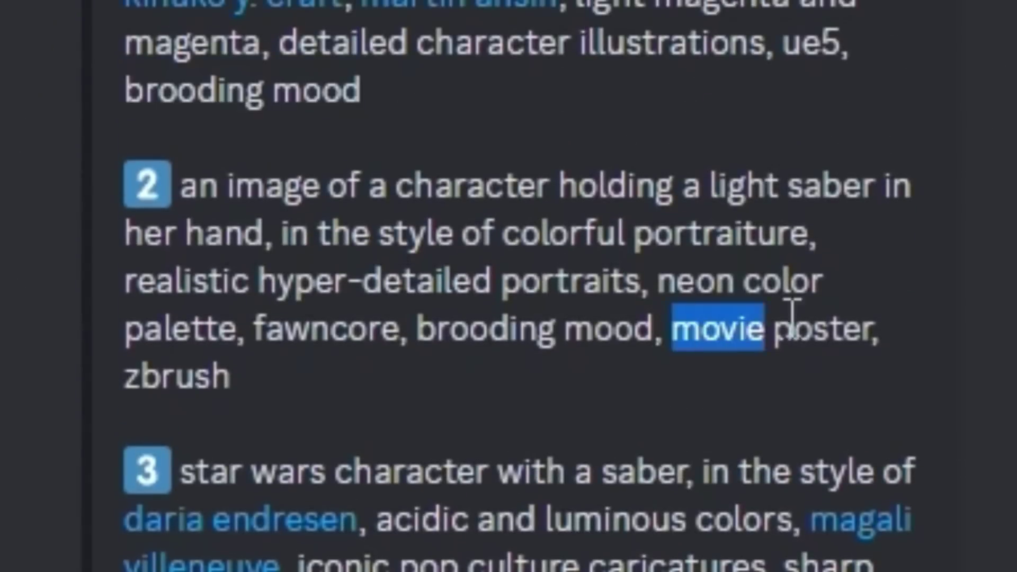
left_click_drag(792, 318, 878, 321)
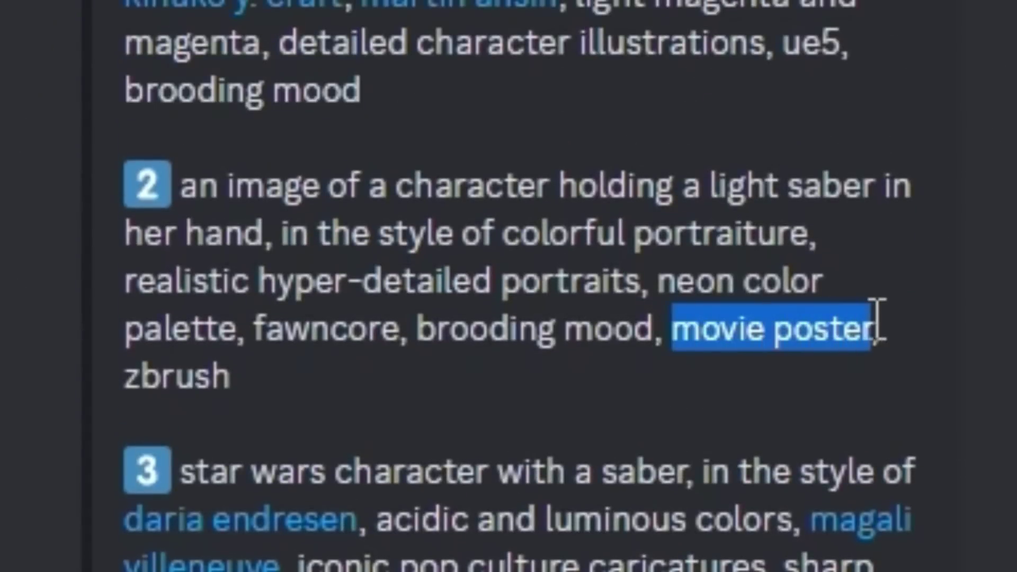
double_click(129, 382)
left_click_drag(299, 554, 565, 571)
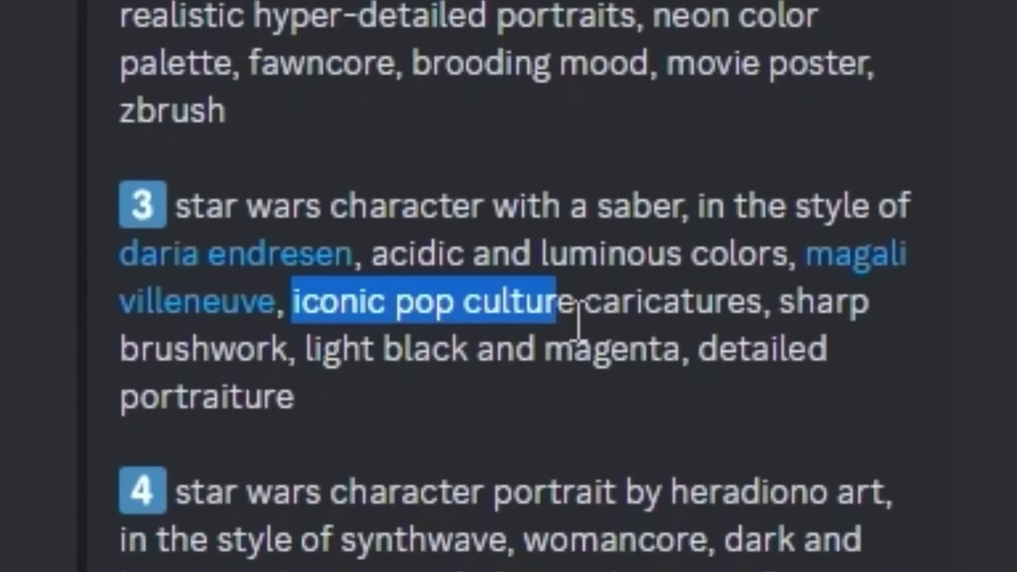
left_click_drag(587, 324, 738, 321)
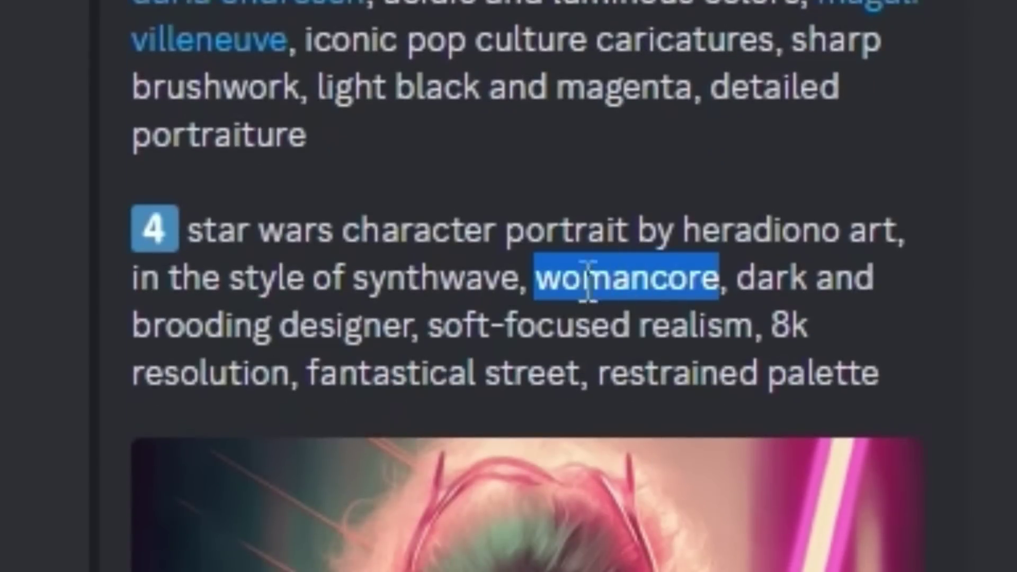
left_click_drag(300, 371, 543, 354)
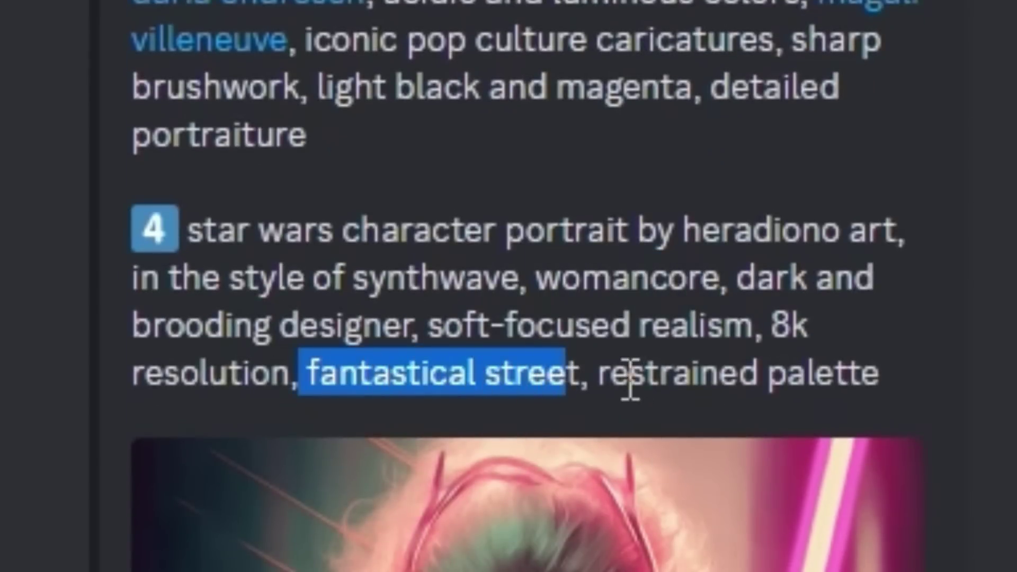
left_click_drag(599, 377, 843, 391)
left_click(842, 390)
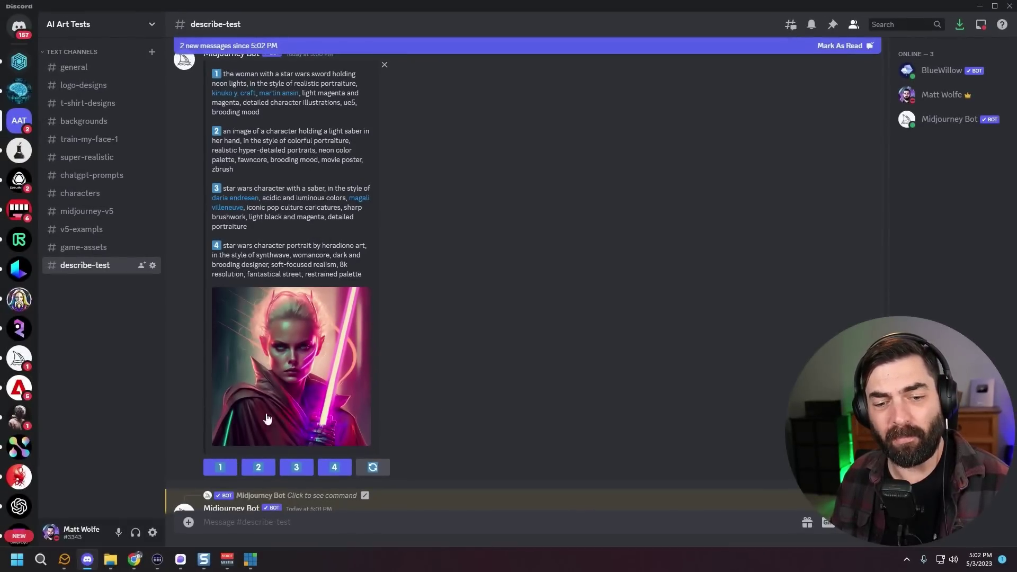
Scroll to the new lightsaber-women grids and view each one enlarged in turn
scroll(485, 404, "down", 5)
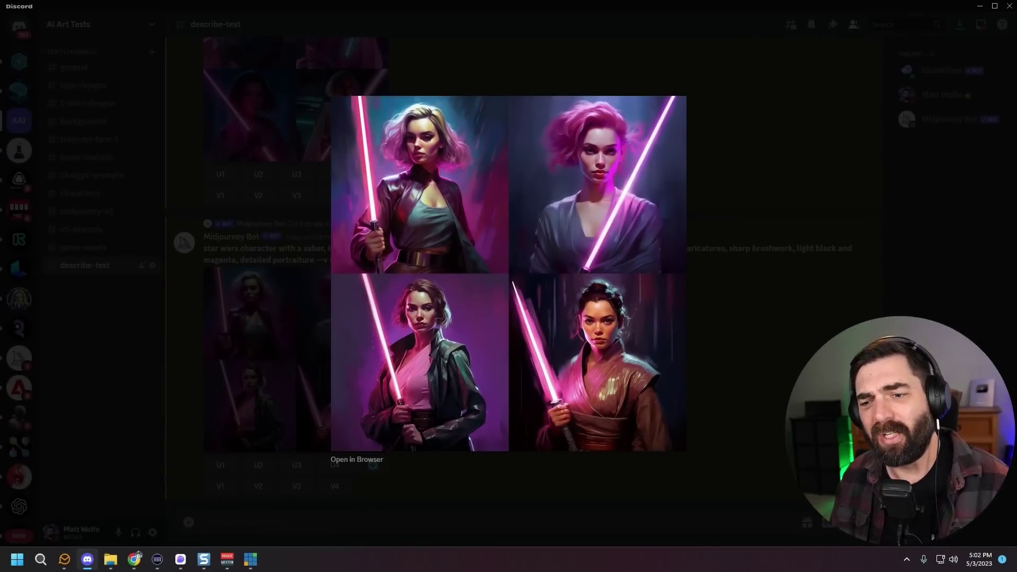
left_click(751, 432)
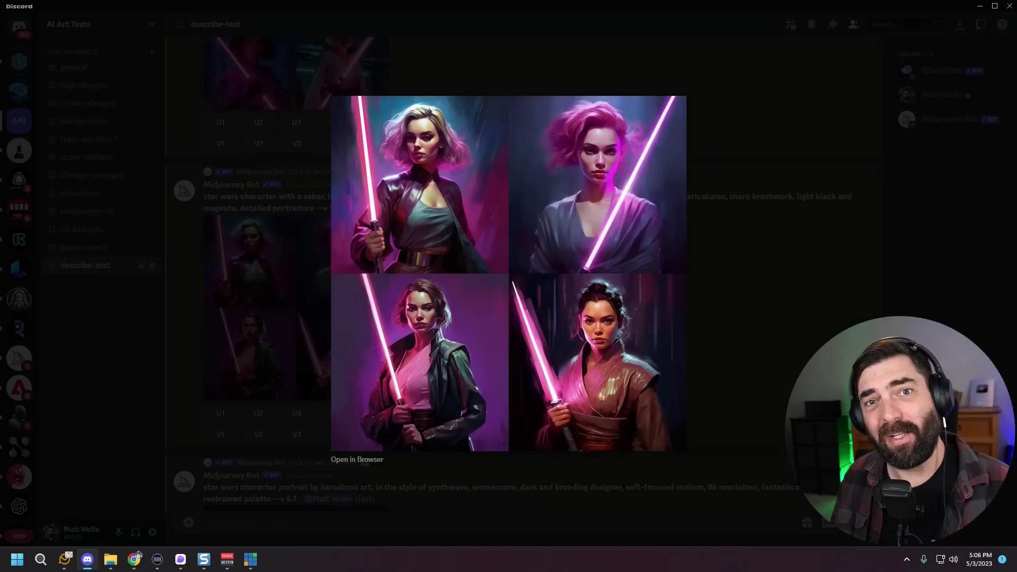
left_click(790, 361)
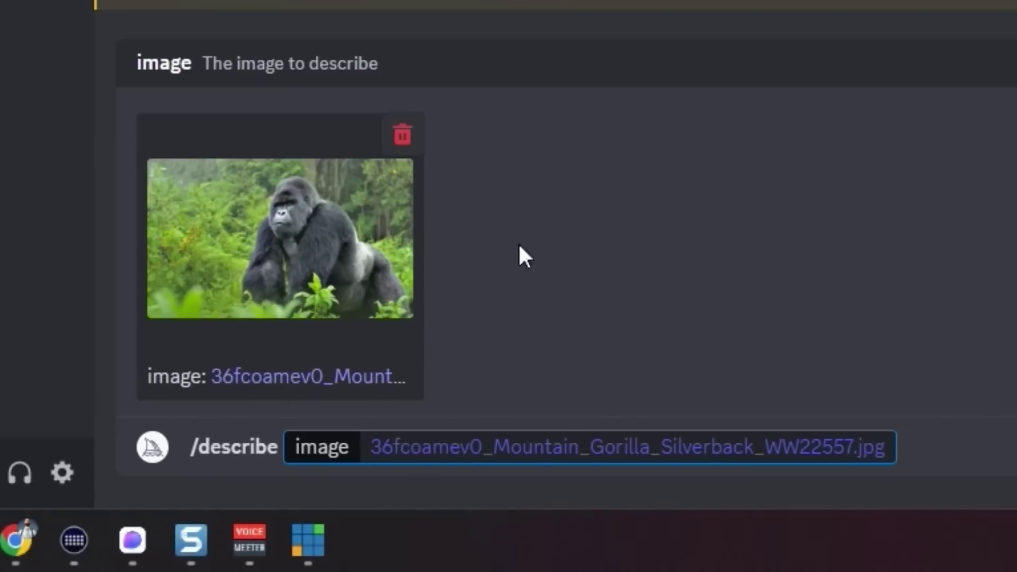
Describe the gorilla photo, then generate 'a gorilla walking amongst a group of green plants' --v 5.1
key("Return")
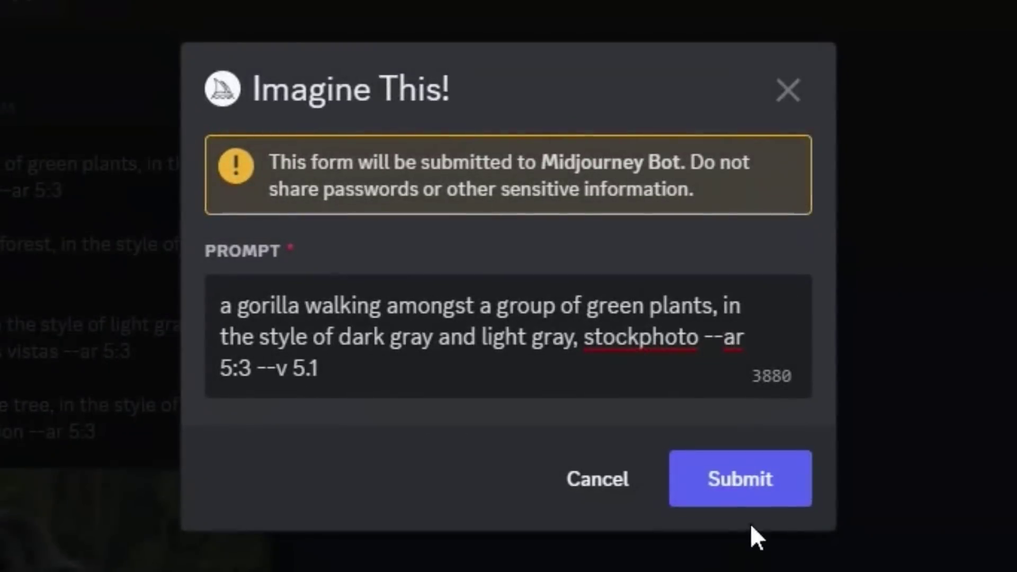
left_click(742, 485)
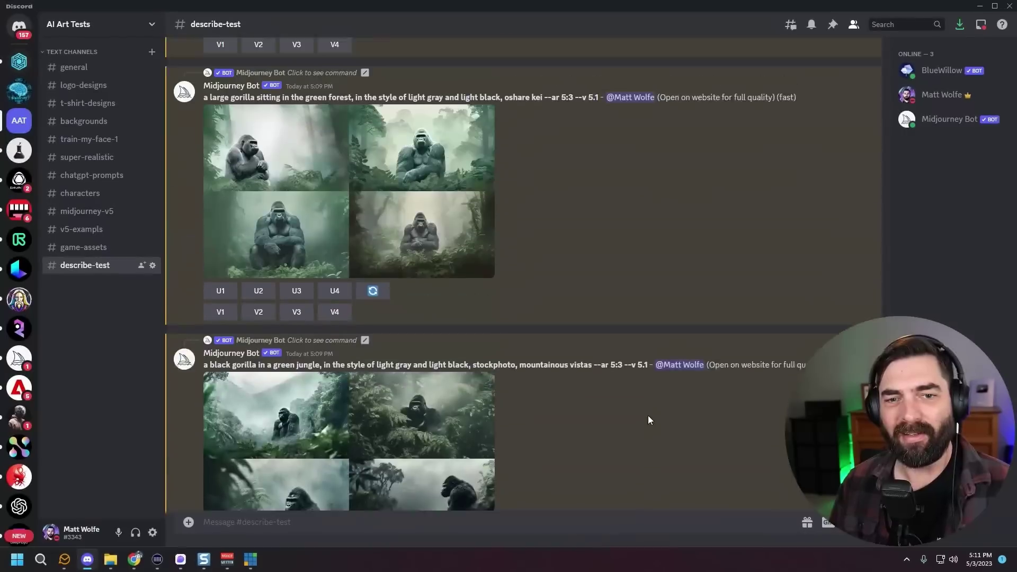
scroll(647, 416, "up", 6)
scroll(659, 413, "up", 3)
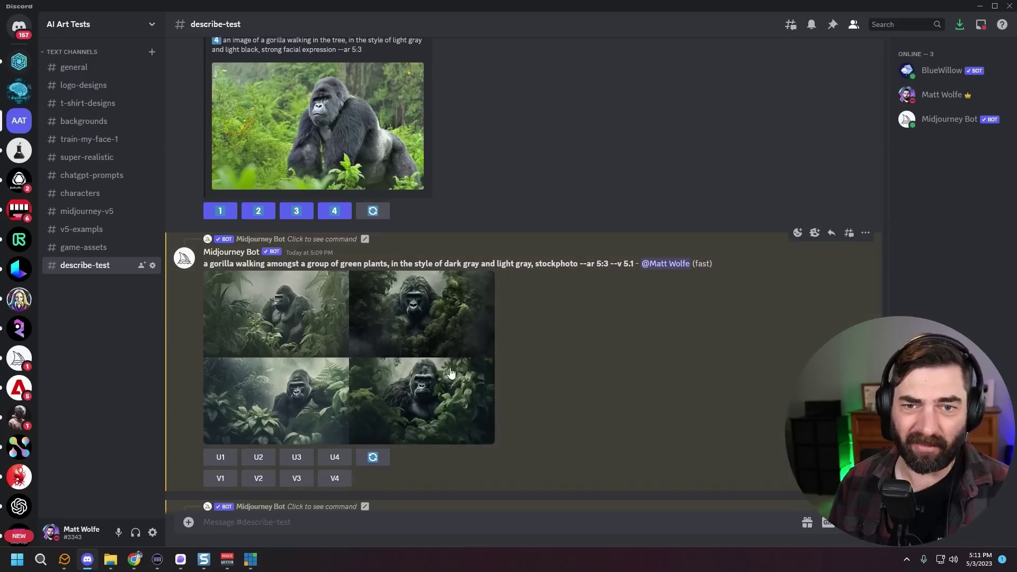
Send /imagine with the gorilla photo's copied link plus the described stockphoto prompt
right_click(310, 138)
left_click(341, 355)
scroll(371, 424, "down", 10)
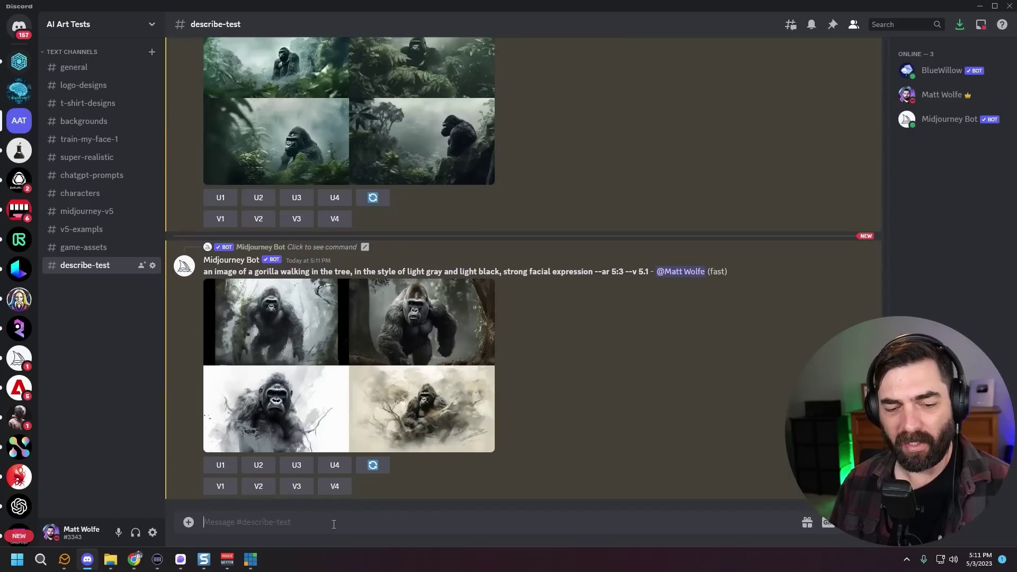
type("/imagine prompt")
key("ctrl+v")
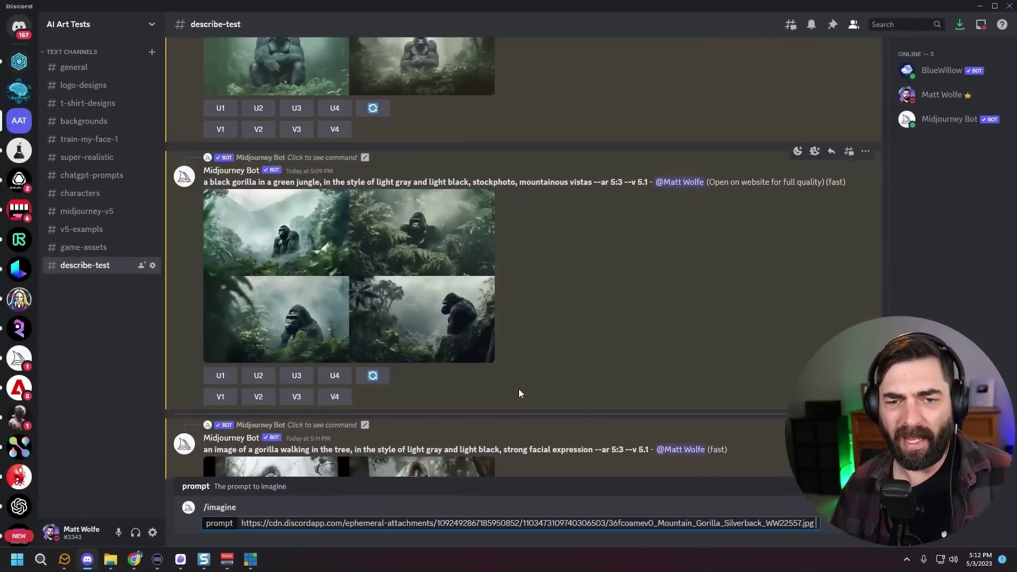
scroll(293, 171, "up", 5)
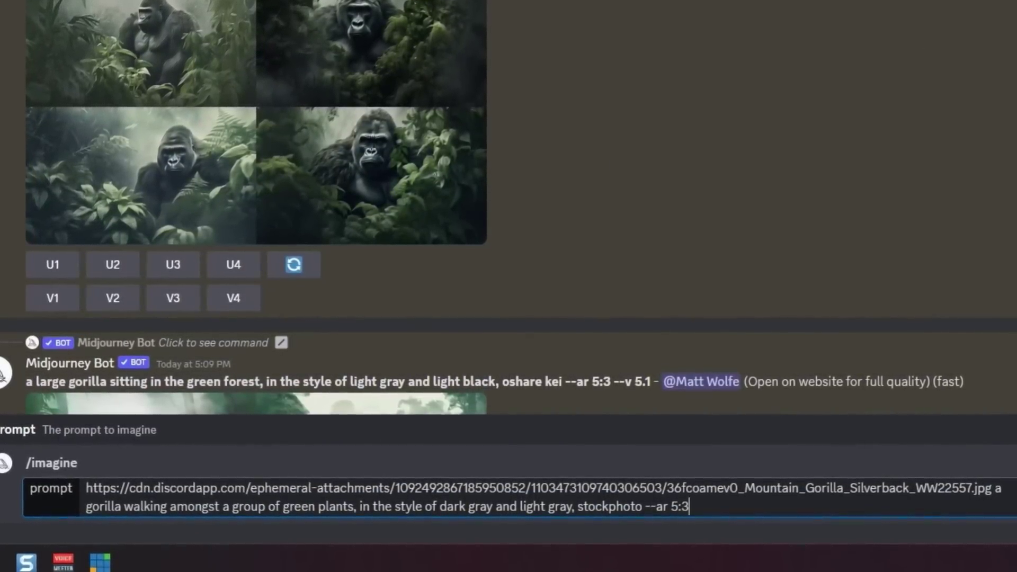
key("Return")
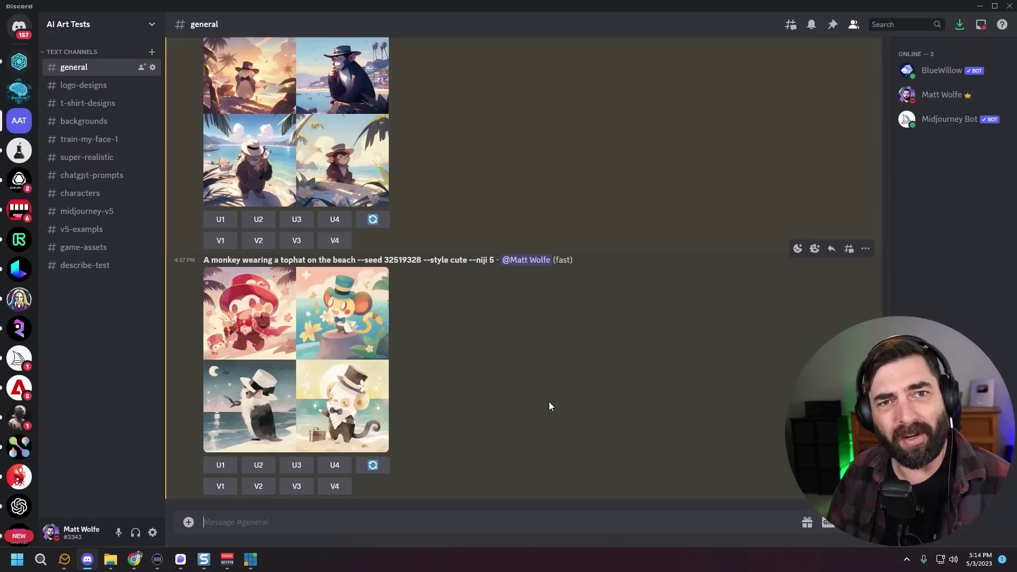
Generate 'a blue footed booby --v 5.1' in #general and view the enlarged grid
type("/ima")
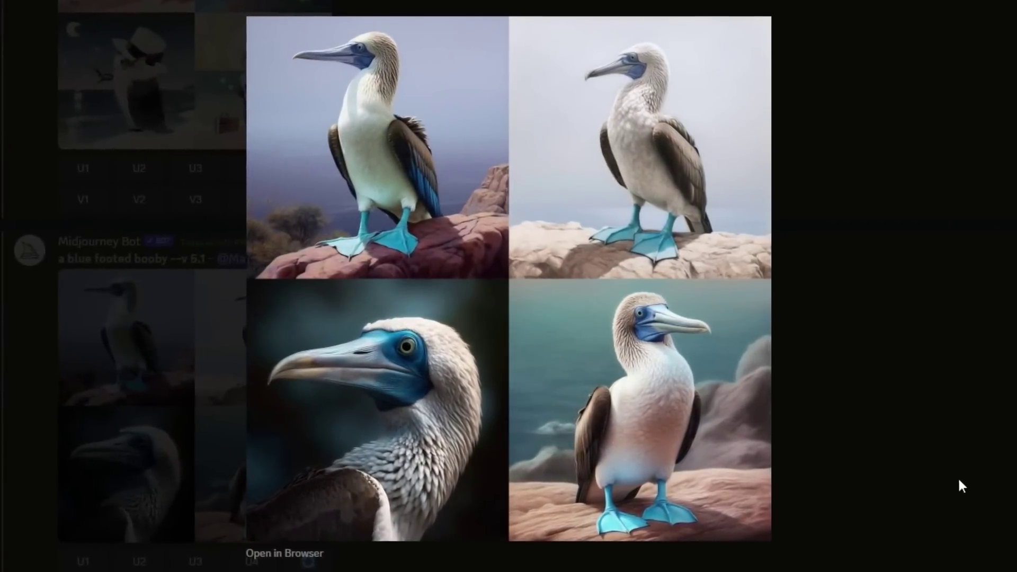
left_click(963, 486)
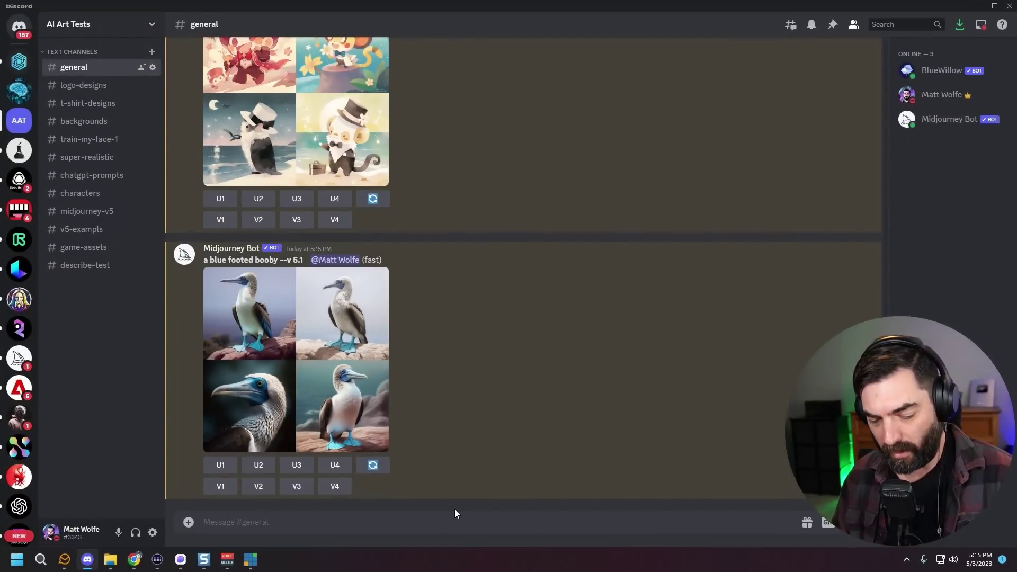
Send /imagine with the prompt 'moby dick and his whale --v 5.1'
type("/")
key("Return")
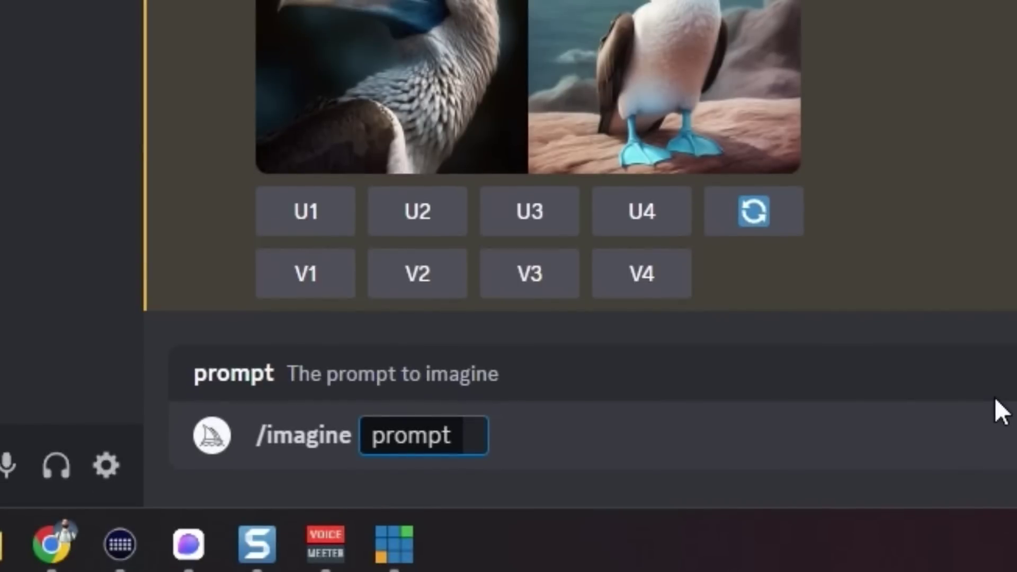
type("moby dick and h")
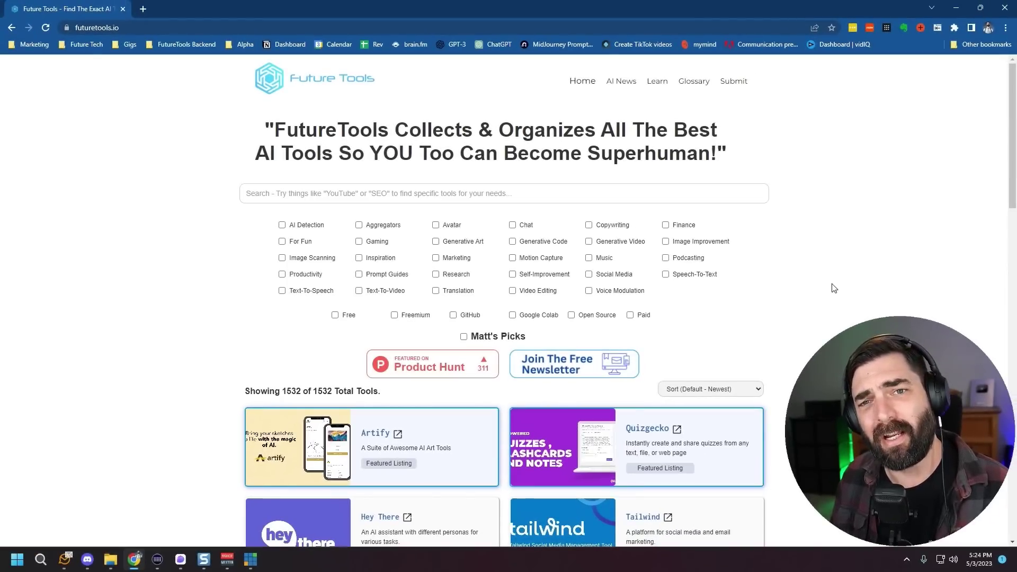
Open FutureTools' AI News page, showing headlines from May 3, 2023 back to April 24
scroll(848, 291, "down", 1)
scroll(866, 300, "down", 3)
scroll(866, 299, "up", 4)
left_click(621, 81)
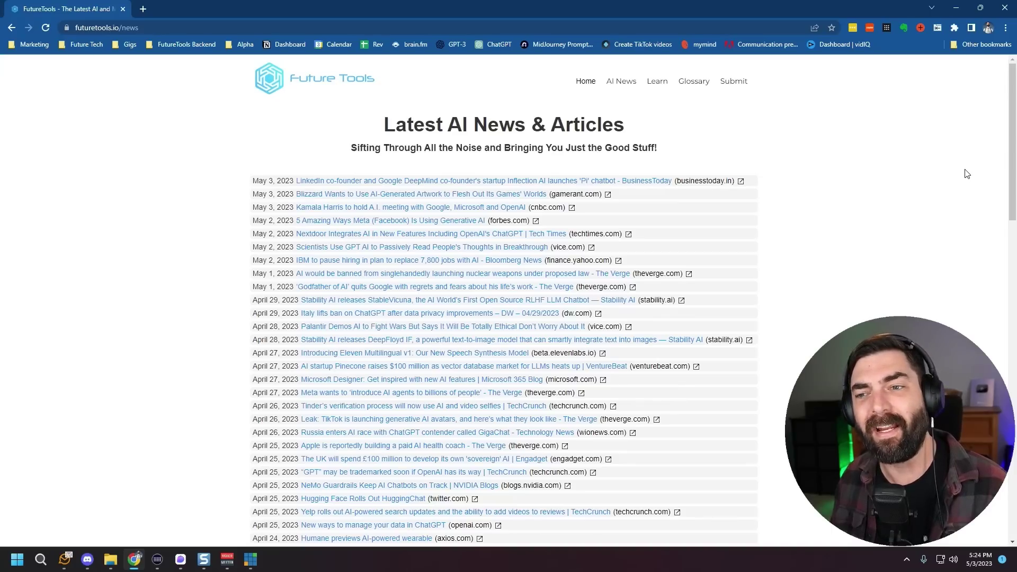
Return to the FutureTools homepage listing 1532 AI tools via the site logo
left_click(333, 80)
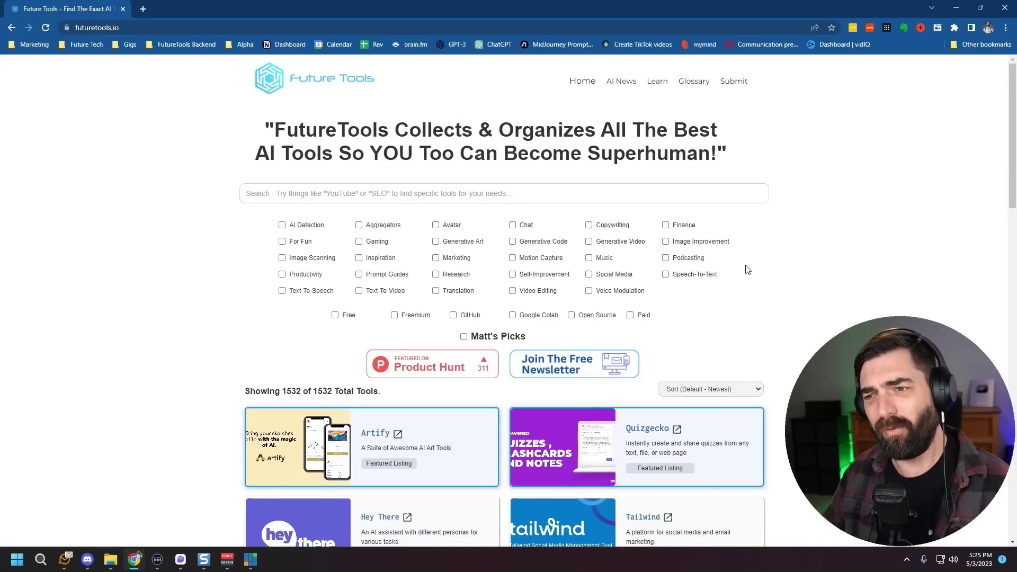